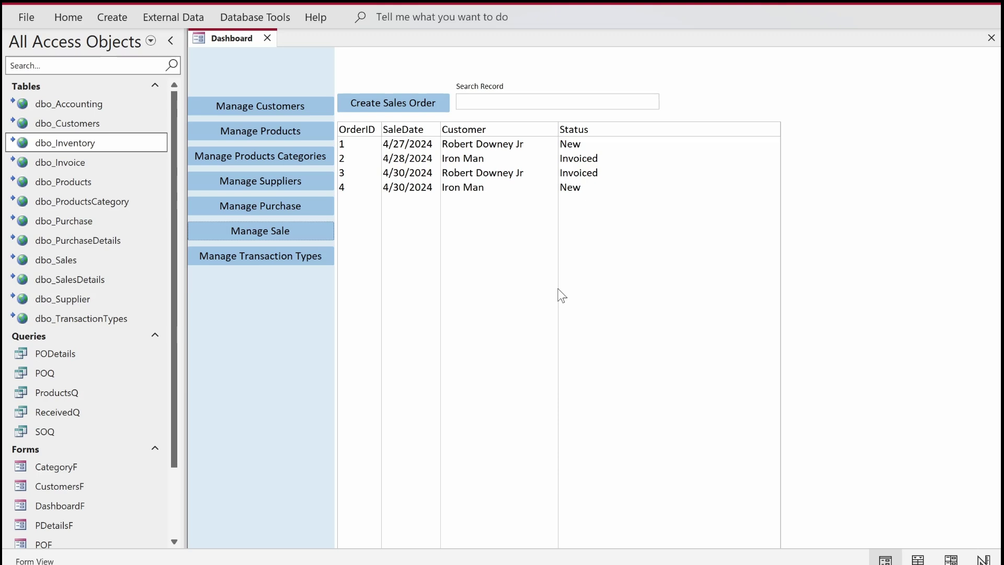
Step: Open the Sales Order form for order 4 from the Dashboard's order list
double_click(456, 189)
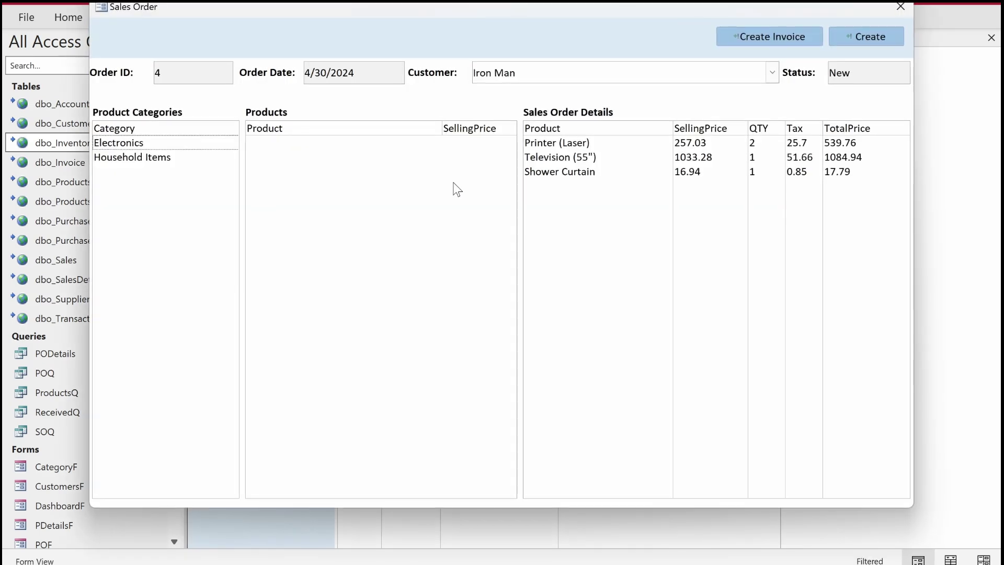
Step: View the Electronics and Household Items product lists on order 4, then close the form
left_click_drag(592, 14, 617, 65)
left_click(196, 195)
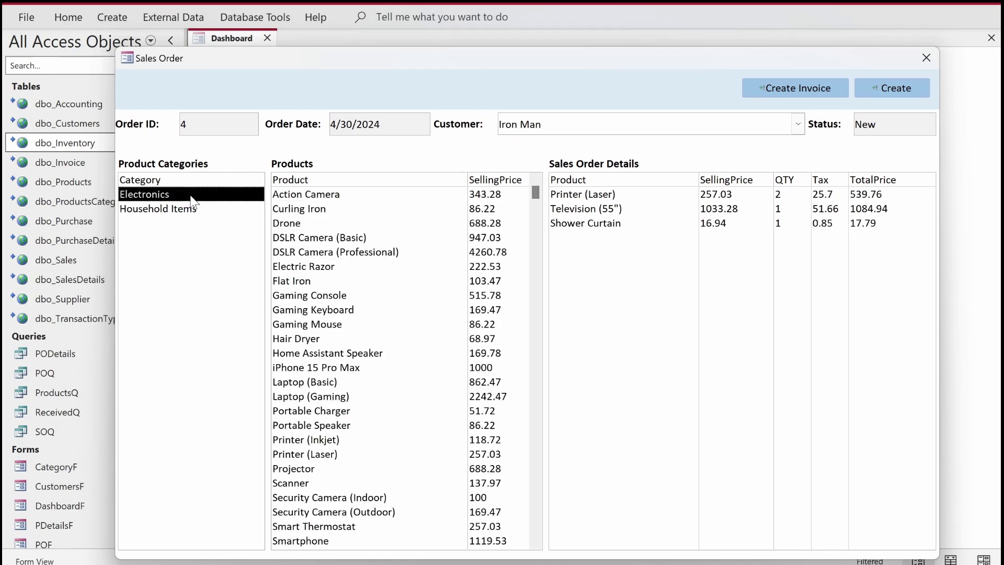
left_click(179, 209)
left_click(201, 194)
left_click(925, 58)
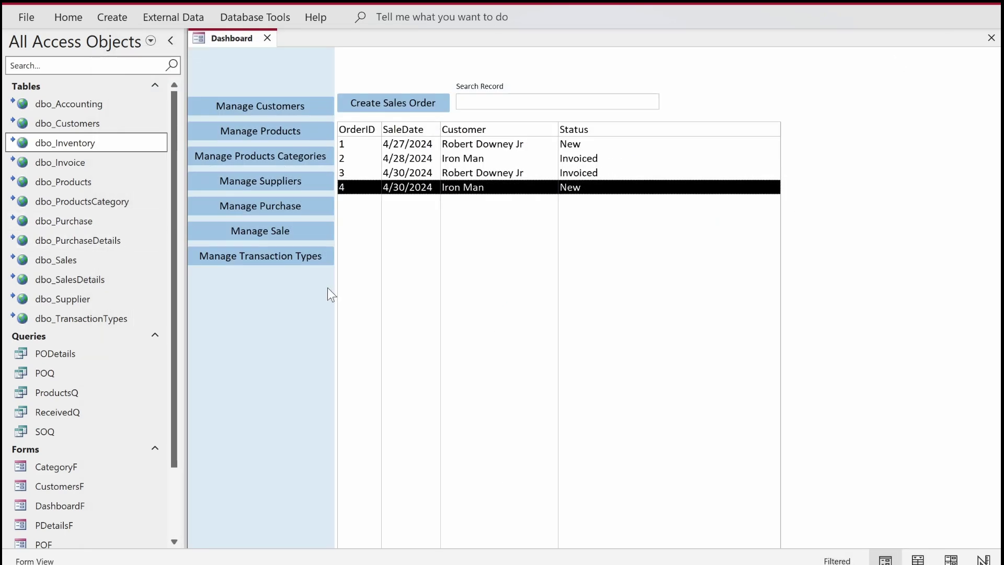
Step: Open the dbo_Inventory table in Datasheet View from the navigation pane
left_click(78, 143)
left_click(77, 143)
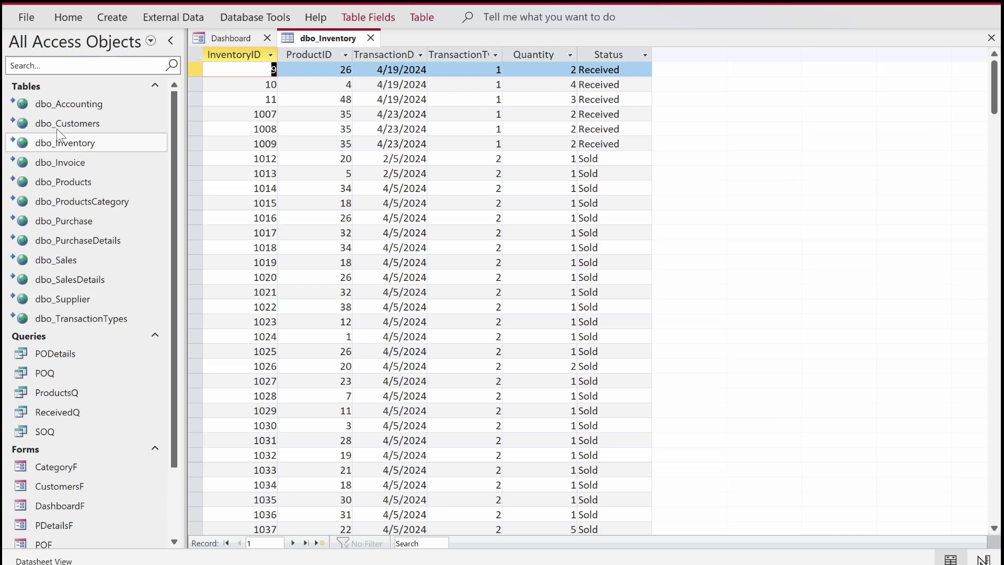
left_click(481, 69)
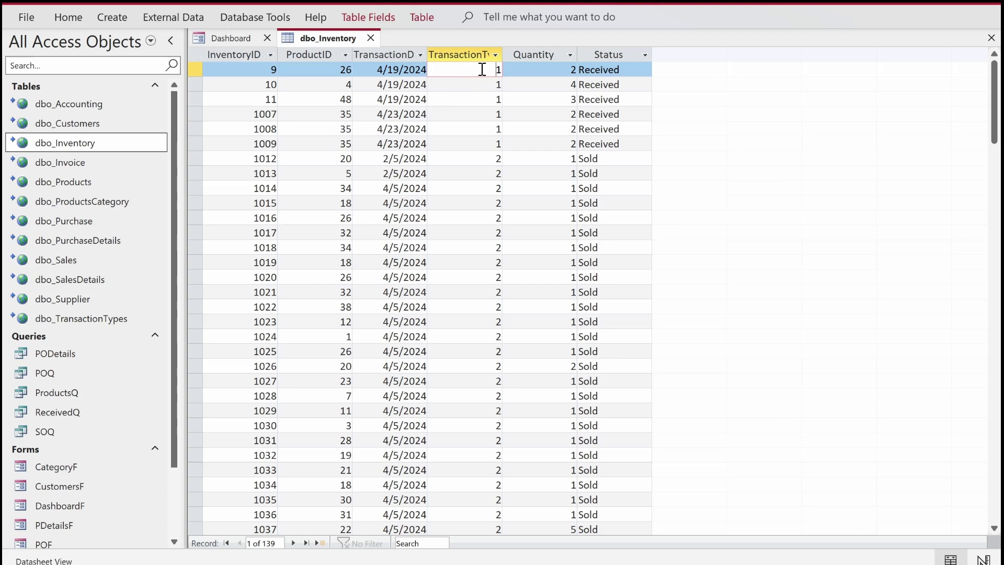
left_click(458, 199)
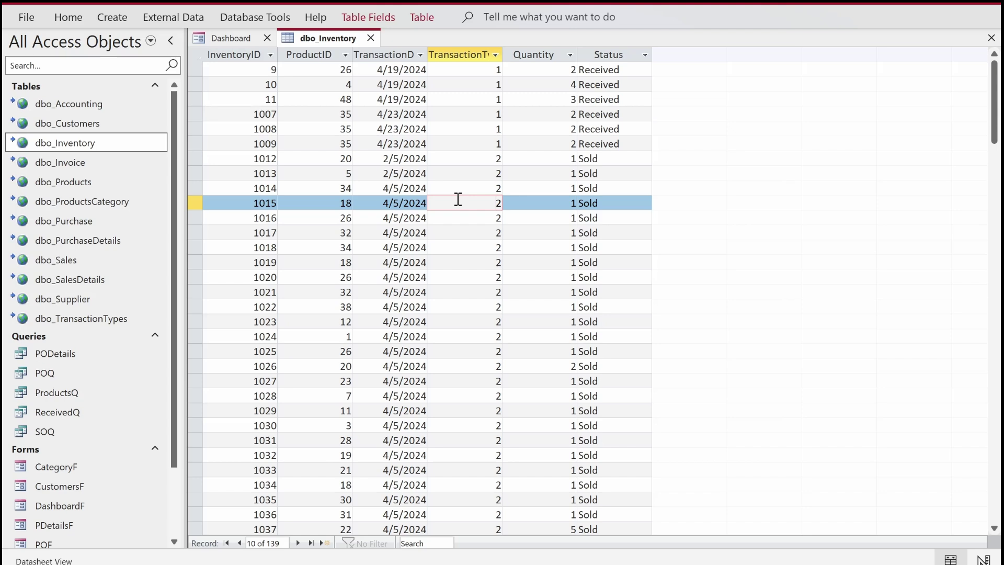
left_click(111, 17)
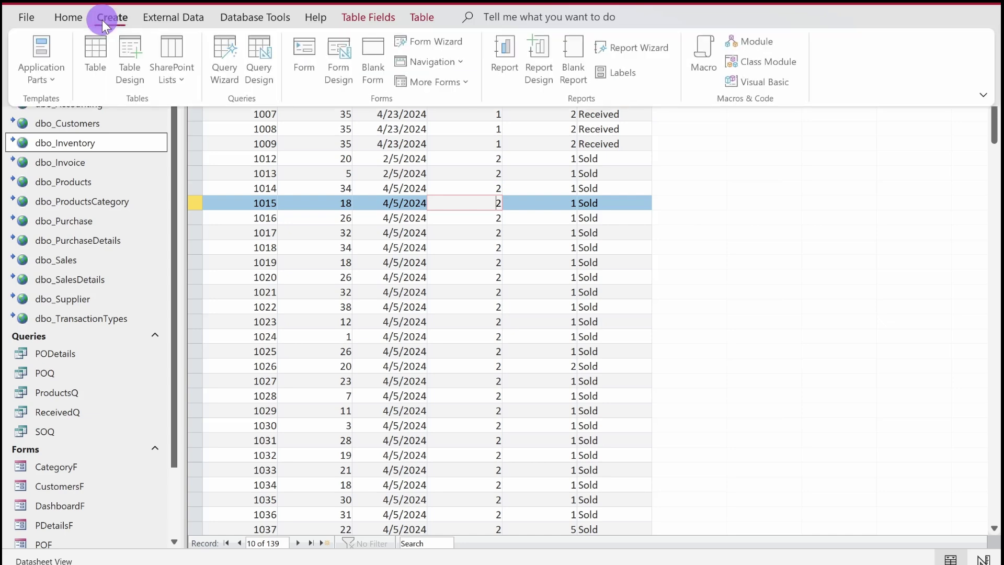
Step: Start a new query with dbo_Inventory and dbo_Products, adding ProductID and Product
left_click(251, 72)
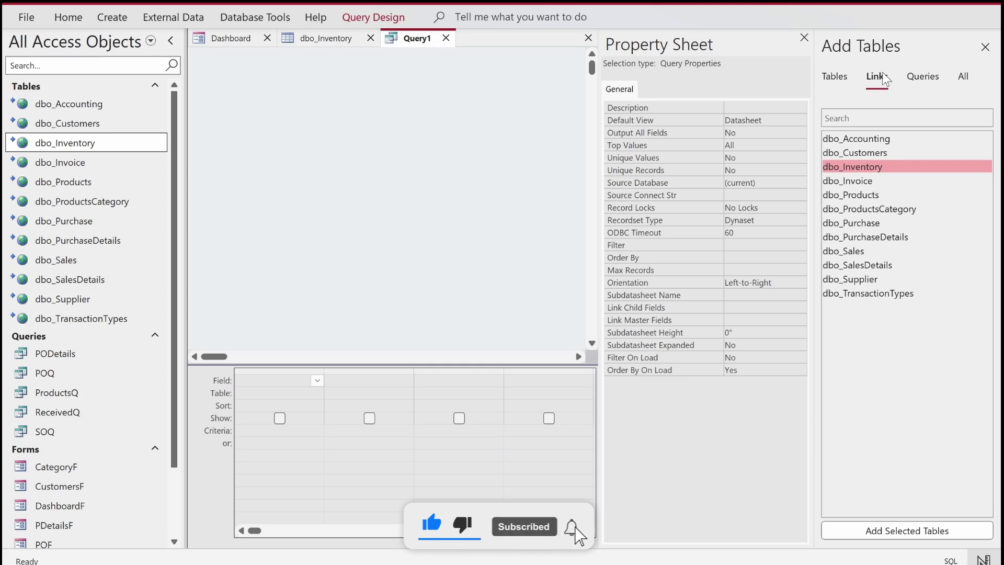
double_click(859, 165)
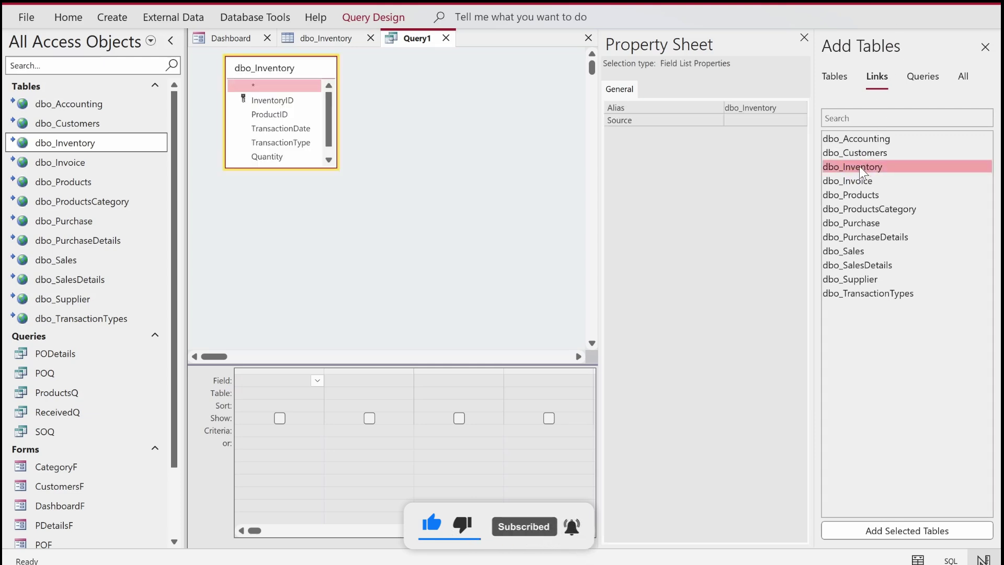
double_click(858, 195)
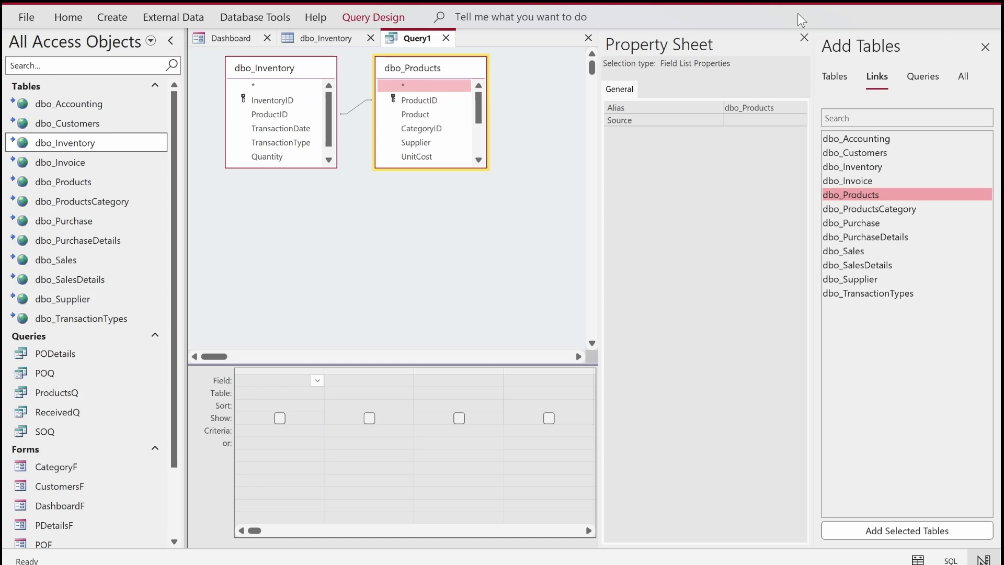
left_click(804, 37)
left_click_drag(265, 71, 569, 85)
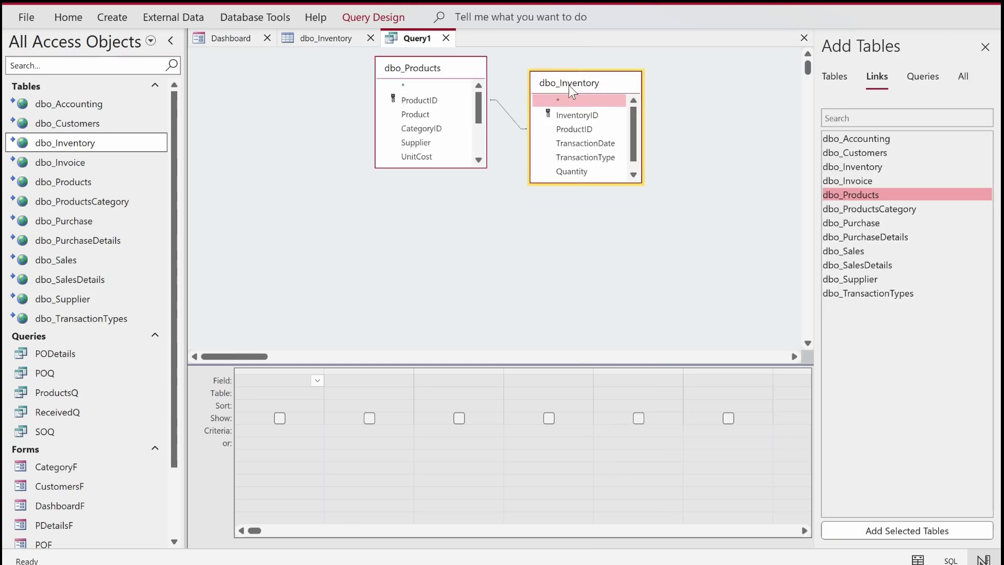
double_click(415, 99)
double_click(419, 115)
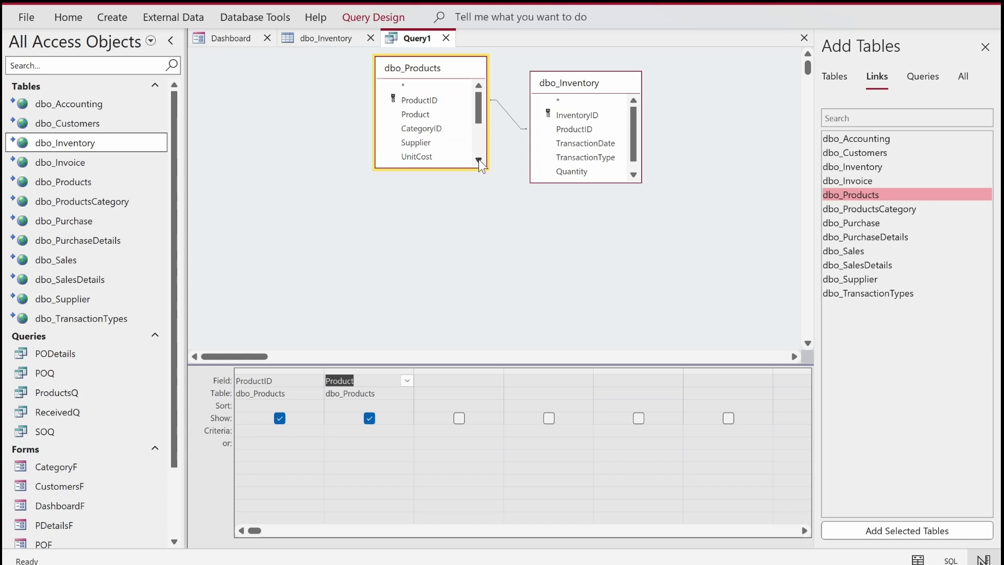
Step: Add TransactionType and Quantity from dbo_Inventory and view the query results
left_click_drag(464, 168, 465, 254)
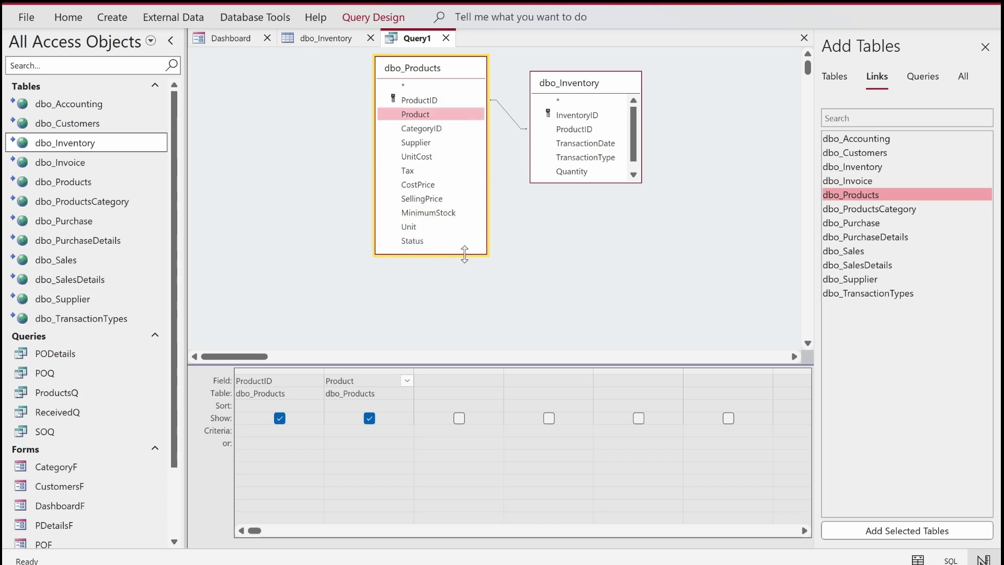
left_click_drag(453, 66, 346, 91)
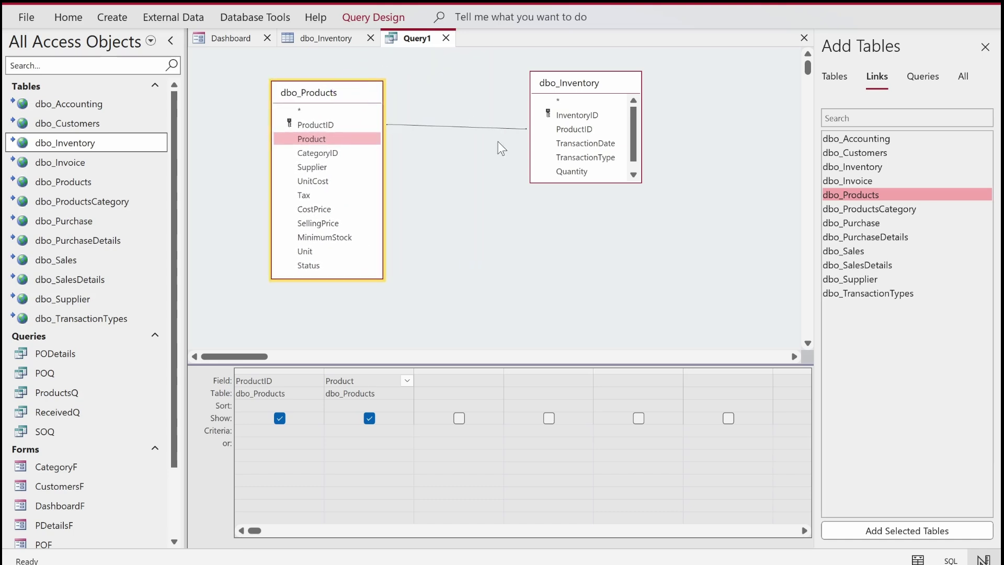
left_click_drag(600, 77, 507, 89)
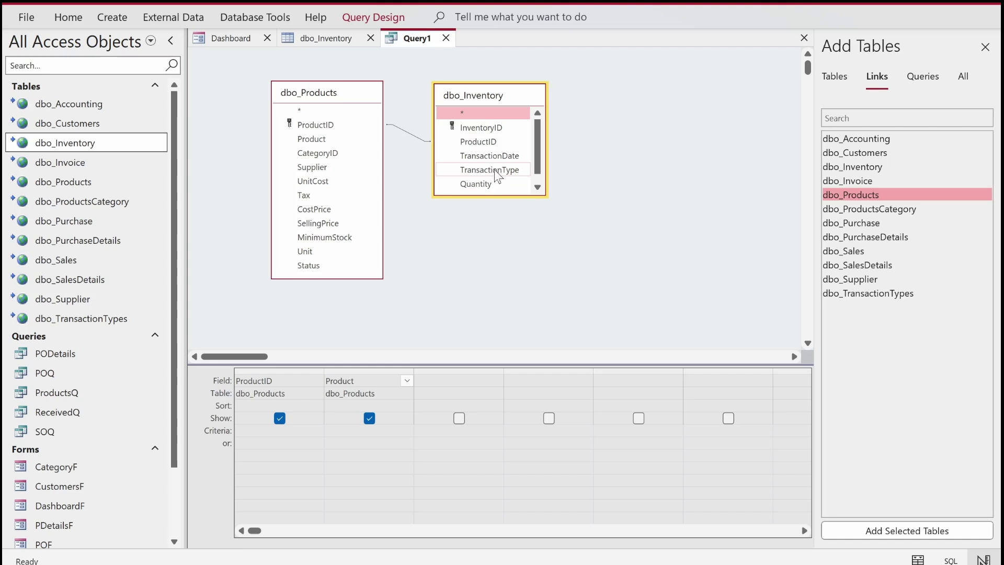
double_click(494, 170)
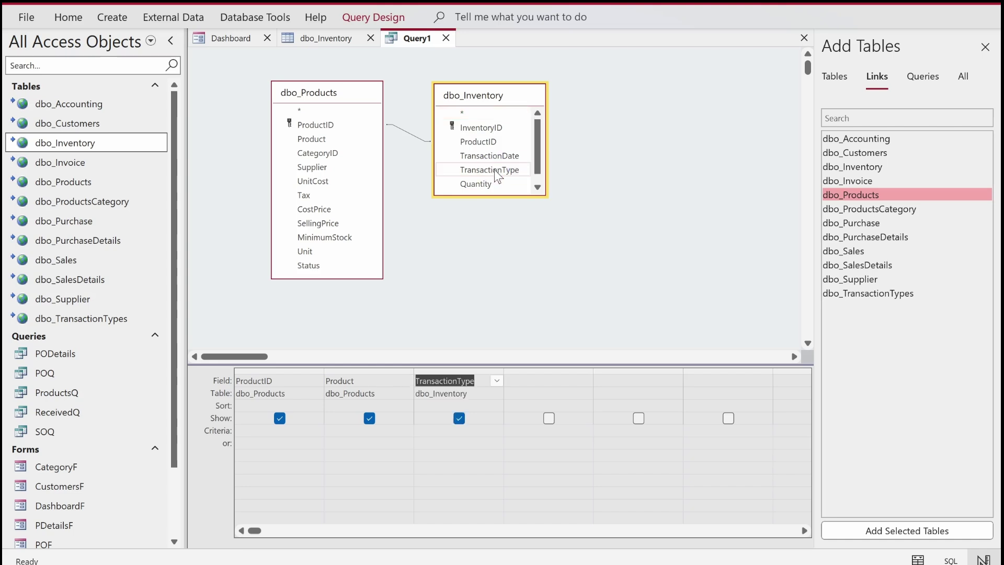
double_click(482, 183)
right_click(632, 186)
left_click(653, 215)
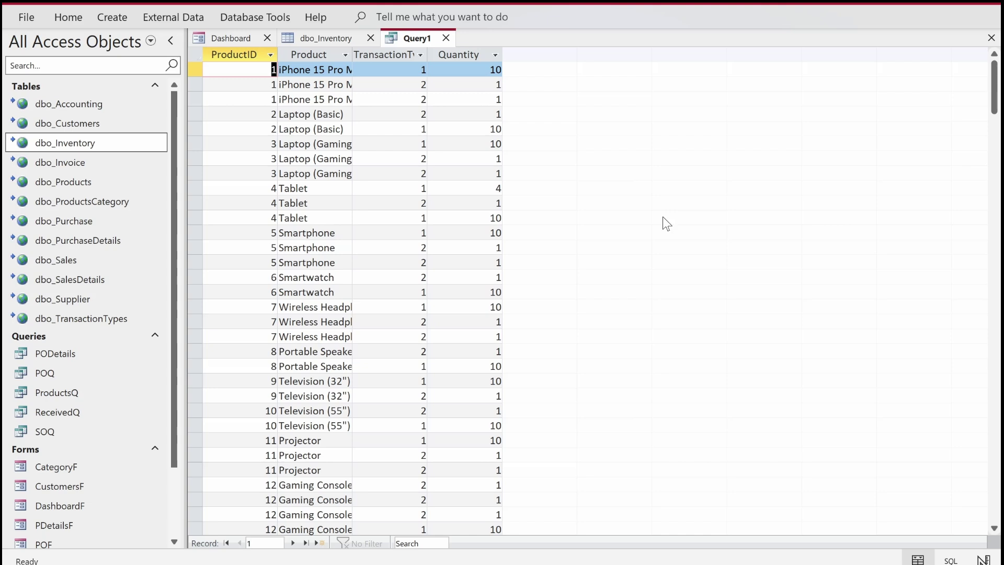
Step: Turn on Totals, set Quantity's Total row to Sum, and view the grouped SumOfQuantity results
right_click(411, 38)
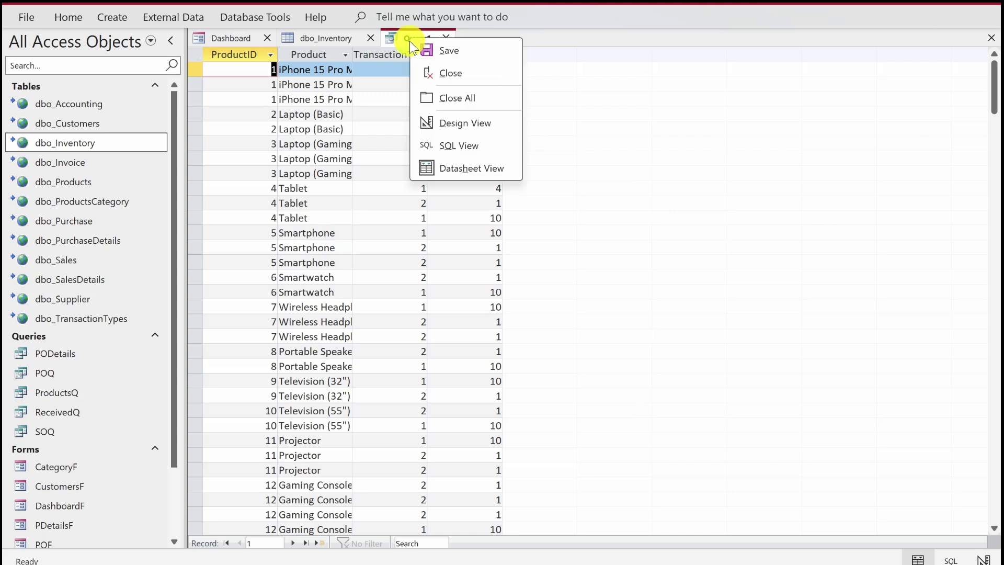
left_click(444, 124)
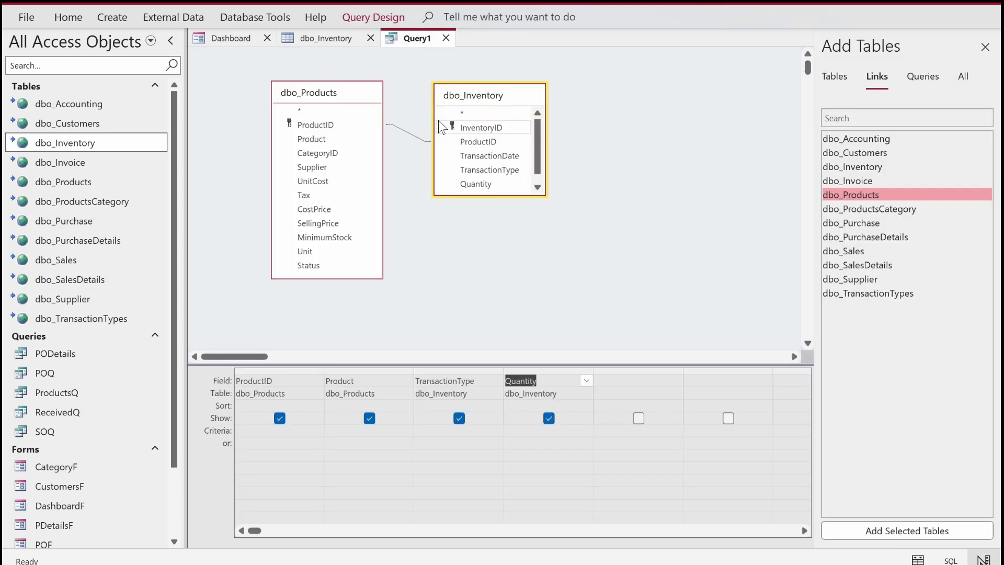
left_click(372, 17)
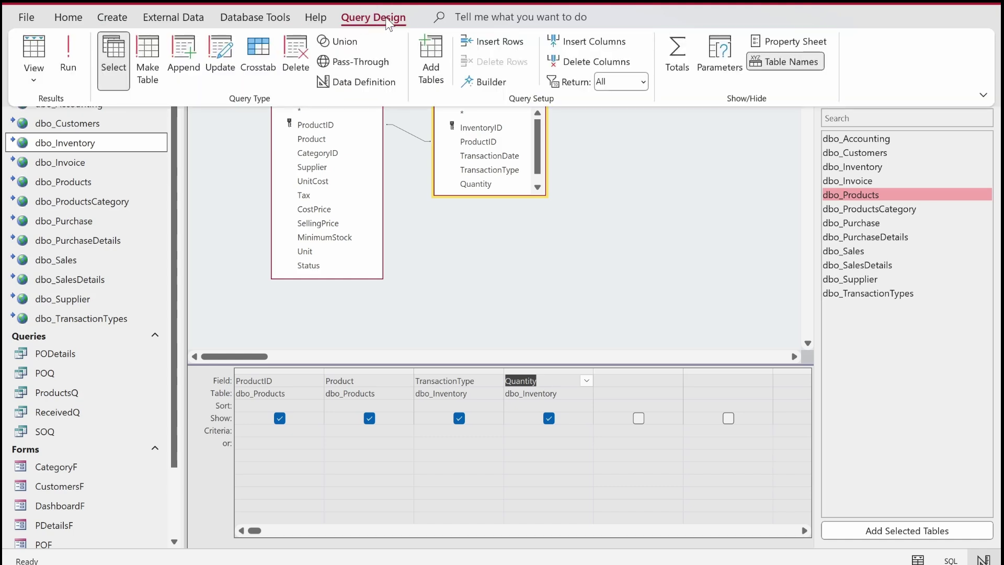
left_click(685, 69)
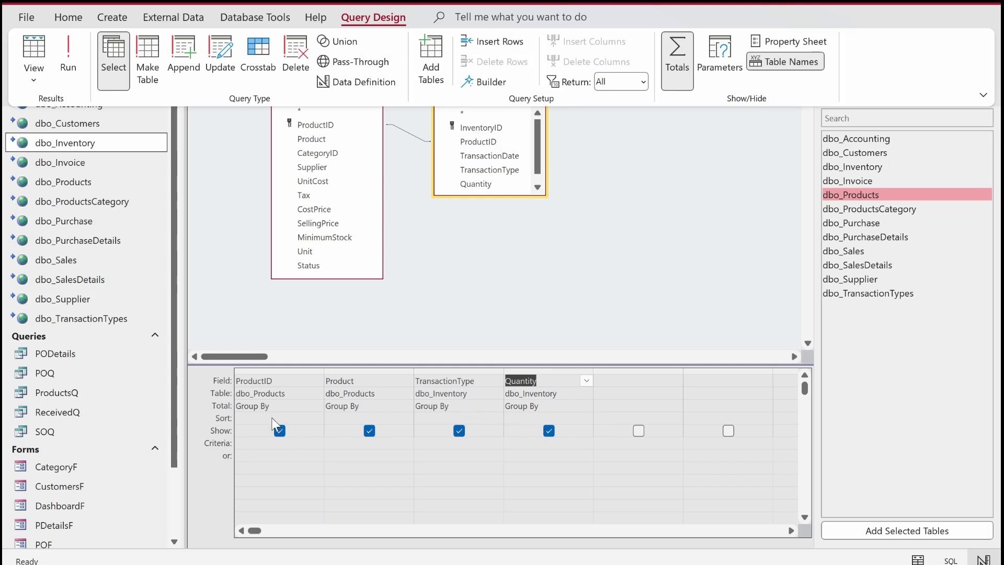
left_click(552, 401)
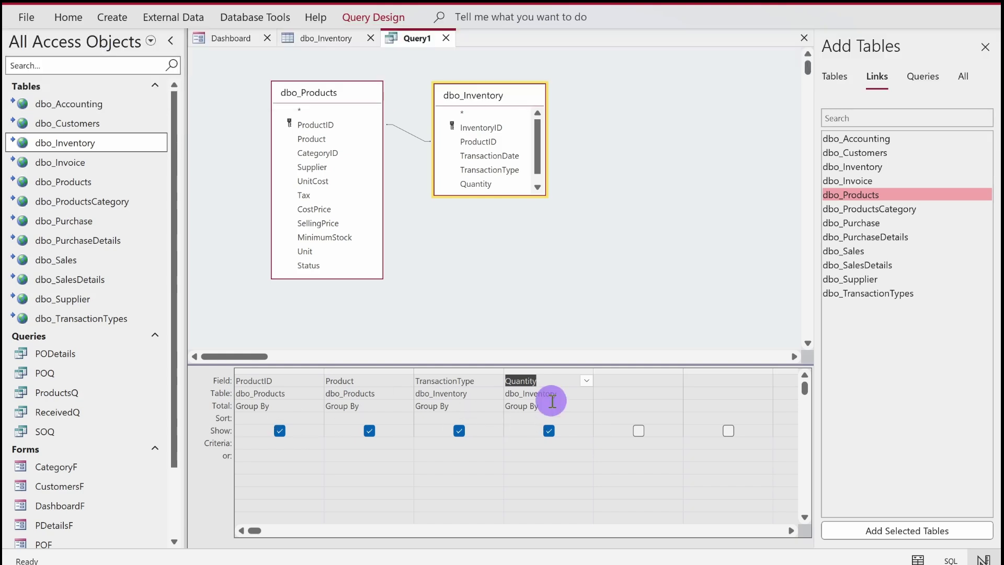
left_click(584, 406)
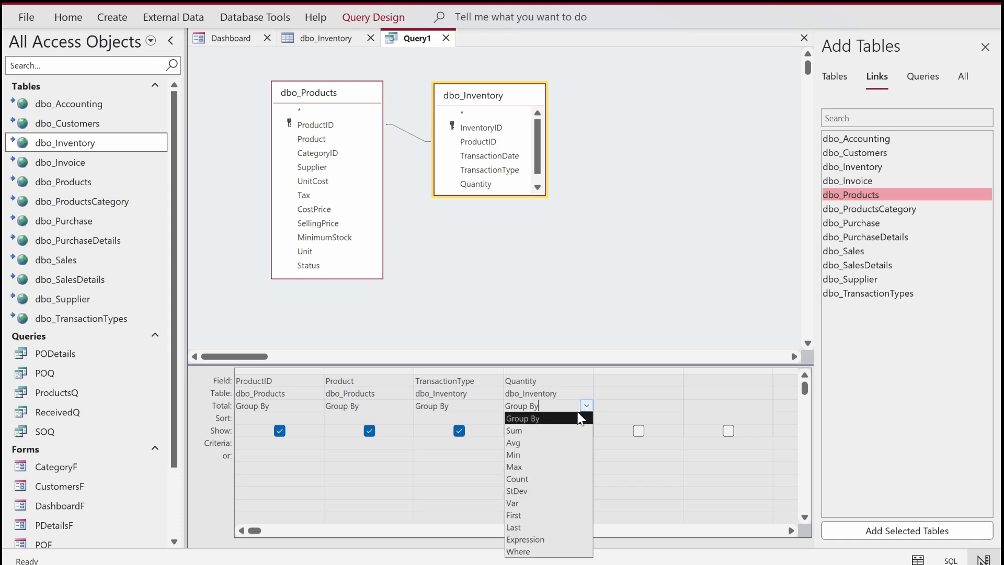
left_click(570, 430)
right_click(634, 205)
left_click(649, 233)
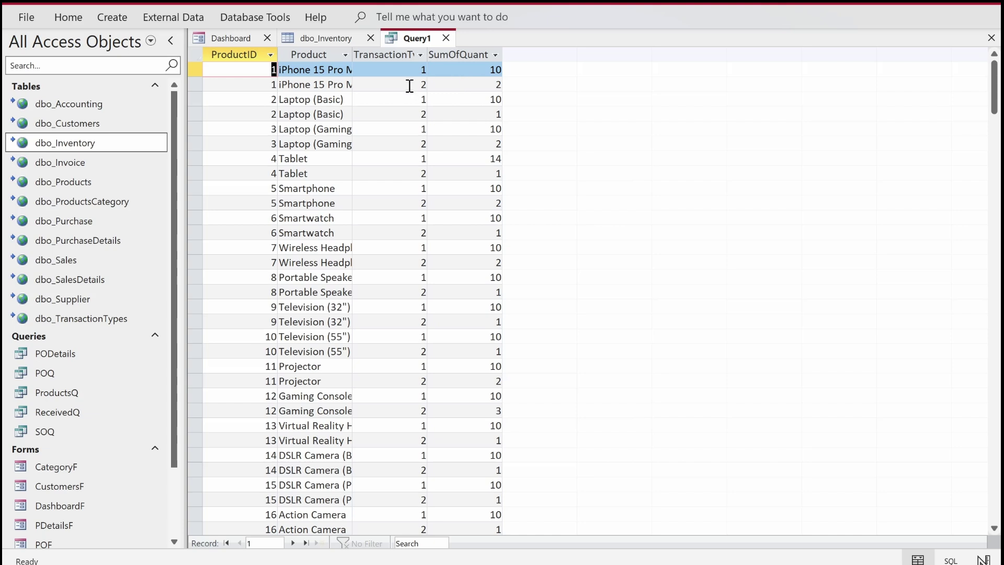
left_click_drag(994, 89, 994, 154)
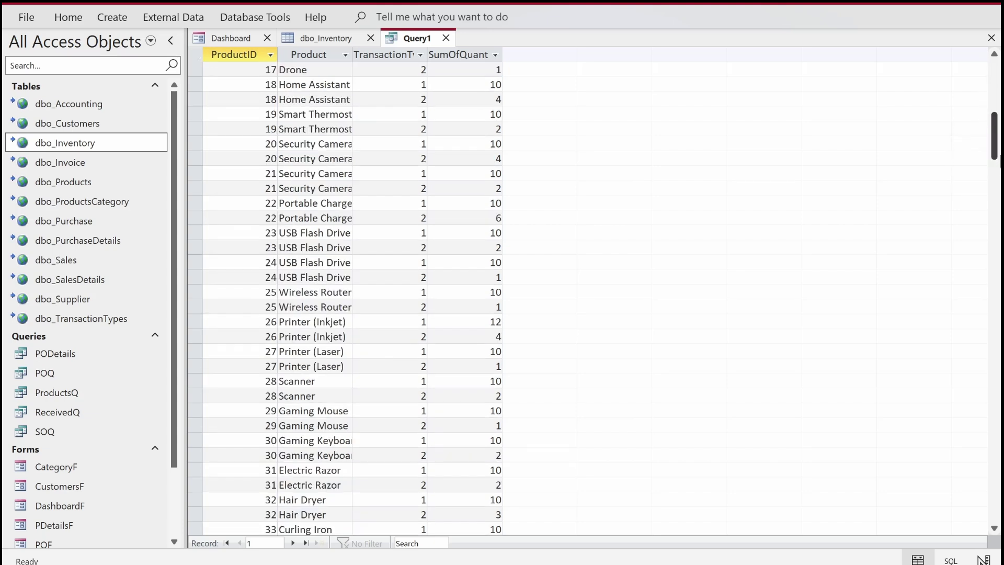
left_click(371, 467)
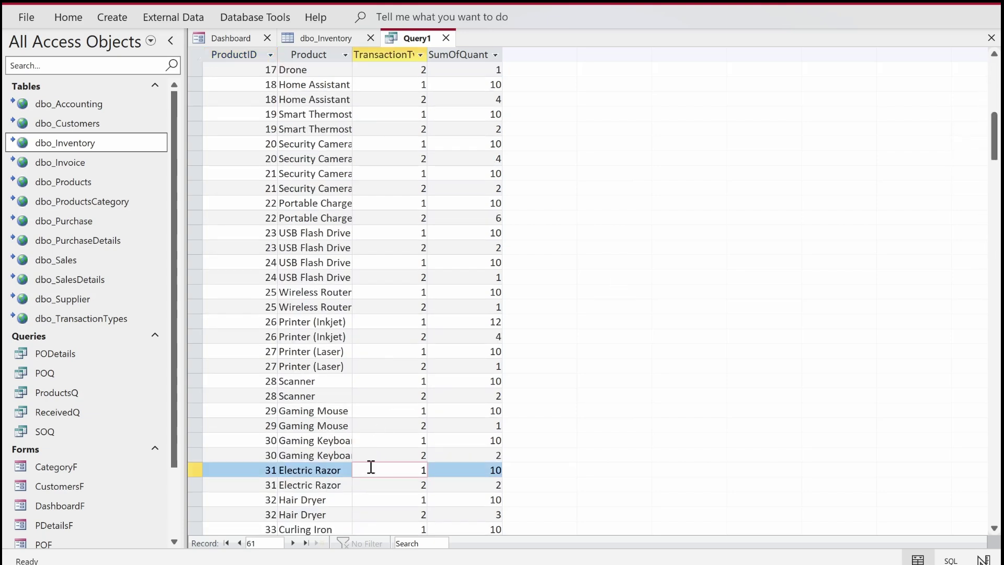
left_click_drag(991, 257, 987, 119)
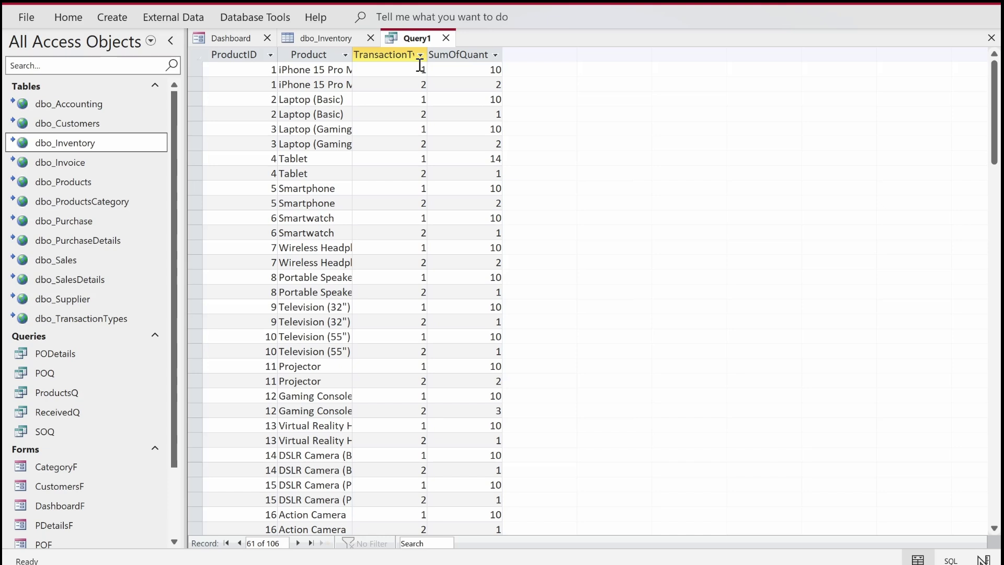
Step: In Query1's design, enter criterion 1 under TransactionType to keep only received transactions
right_click(415, 41)
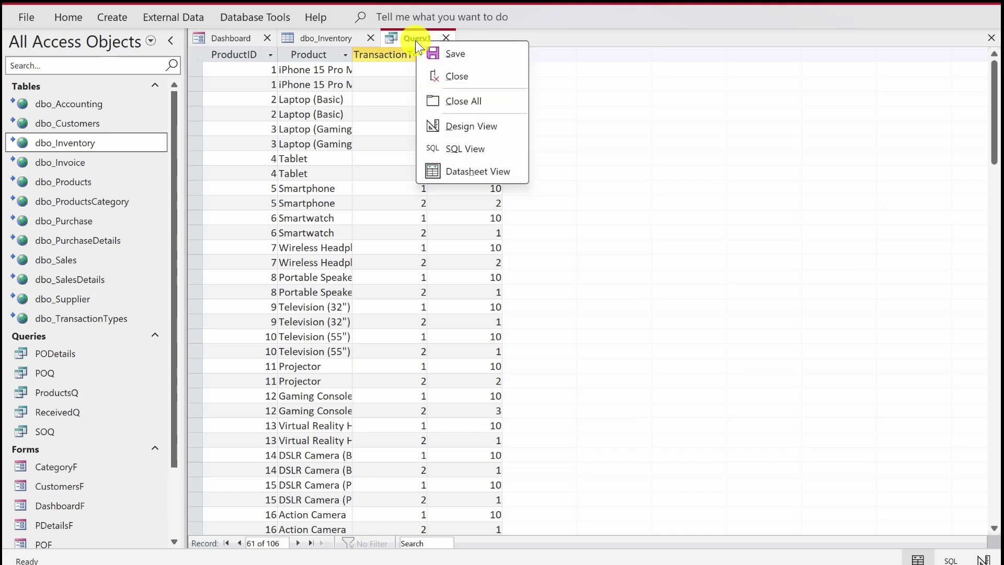
left_click(451, 126)
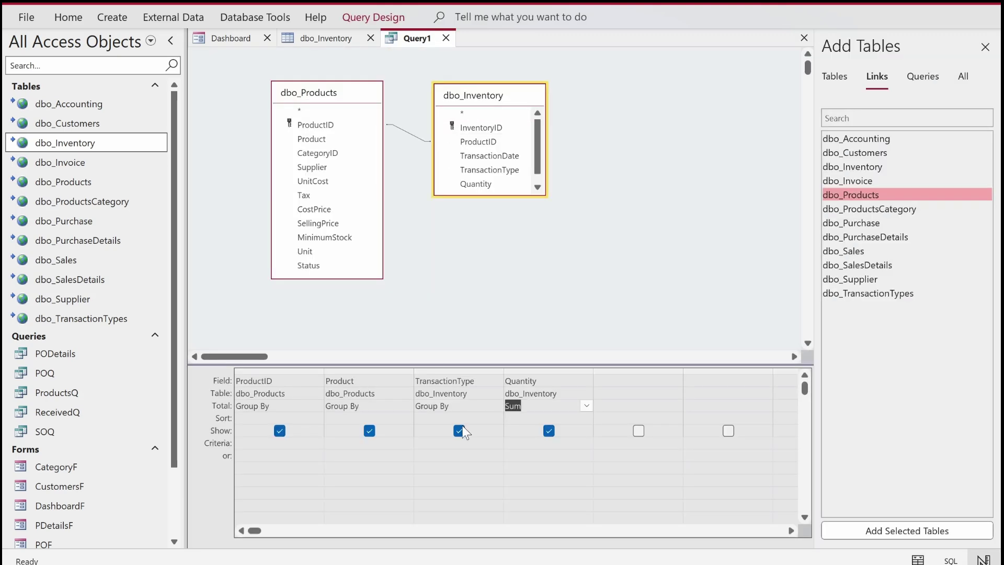
left_click(426, 447)
type("1")
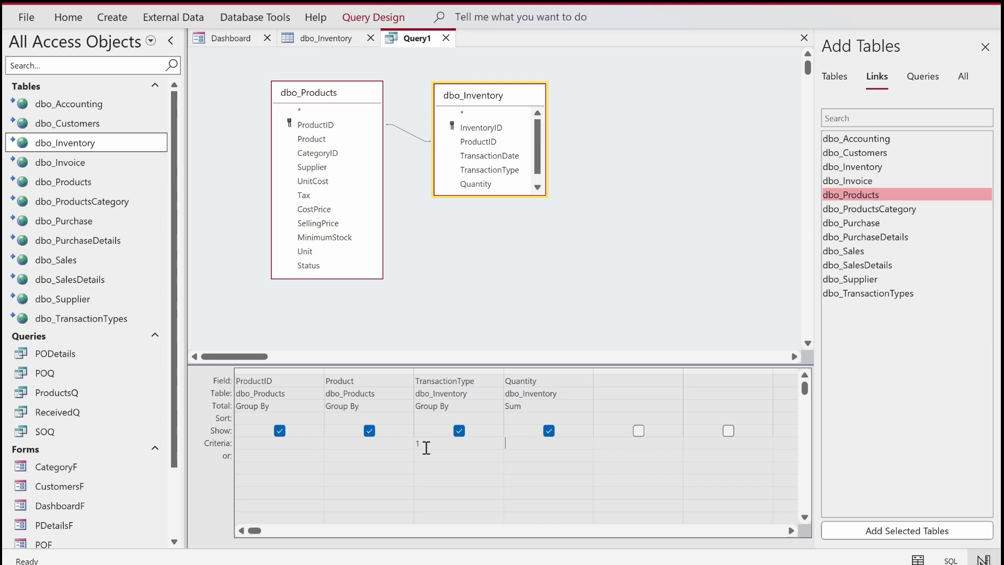
right_click(620, 196)
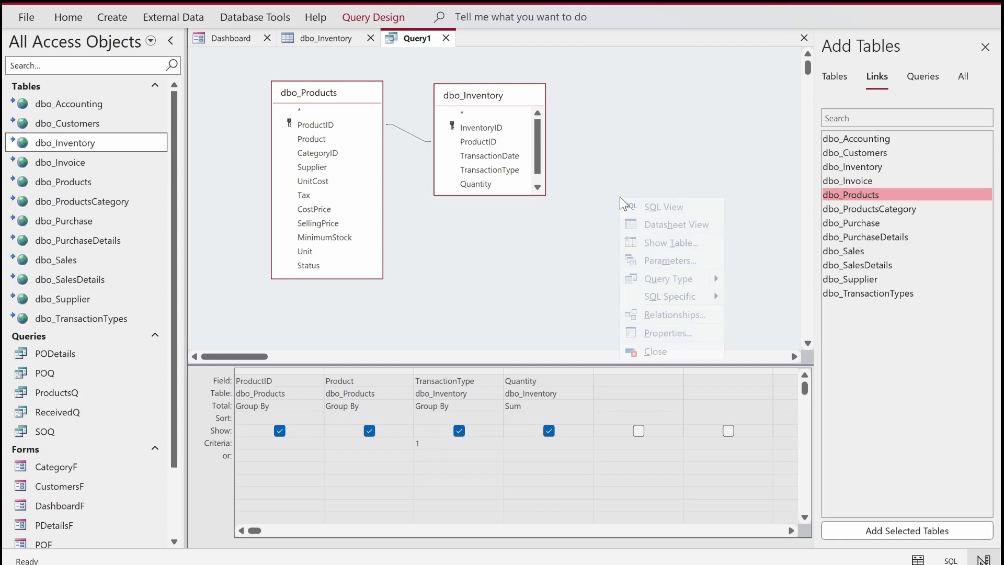
left_click(602, 229)
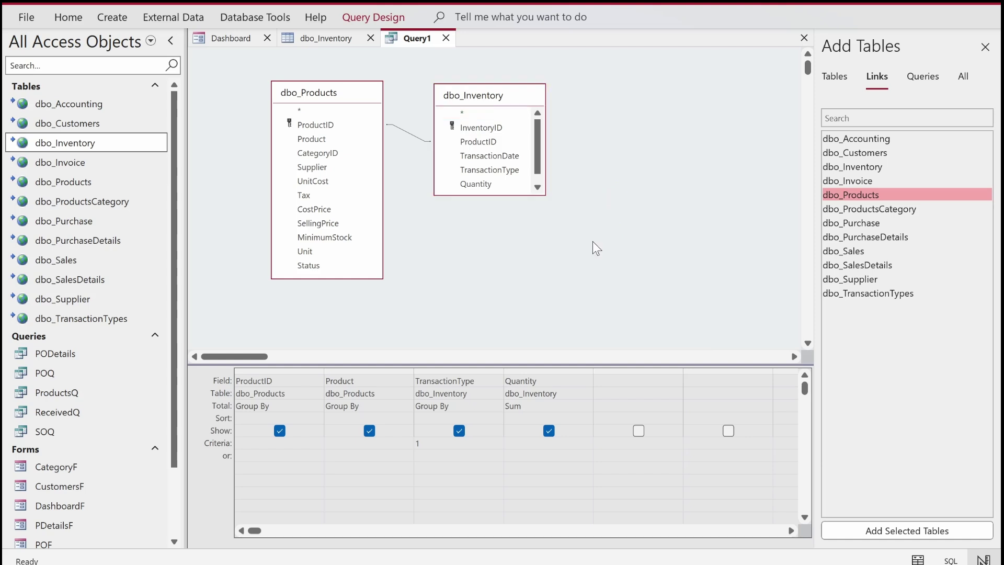
right_click(576, 196)
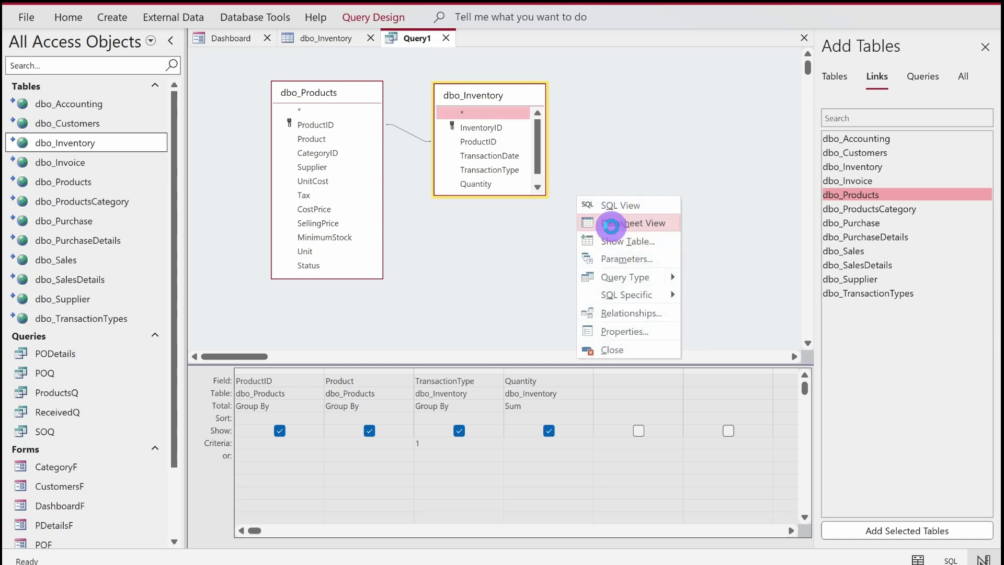
Step: Review the 53 type-1 result rows, widening the SumOfQuantity and TransactionType columns
left_click(611, 225)
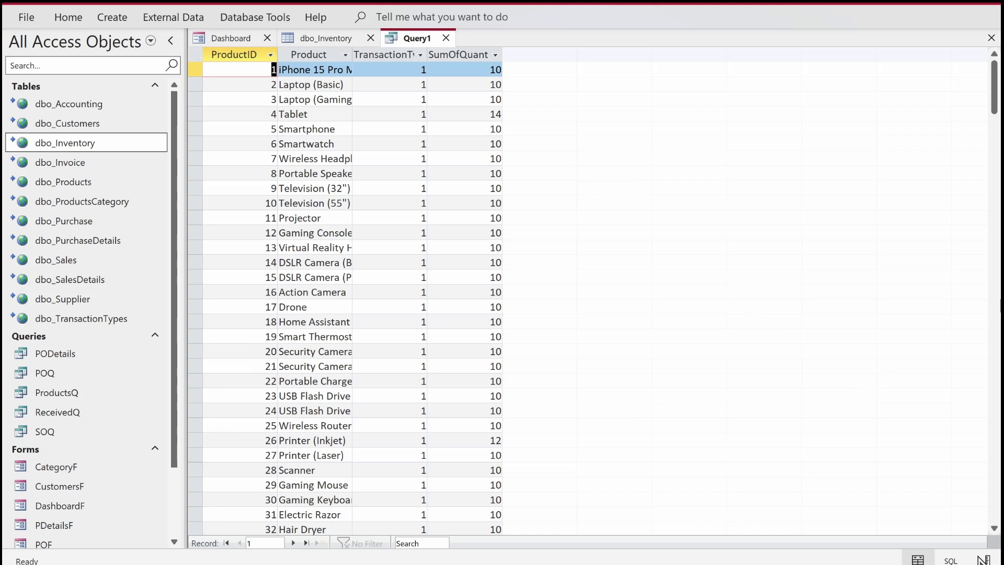
left_click(997, 308)
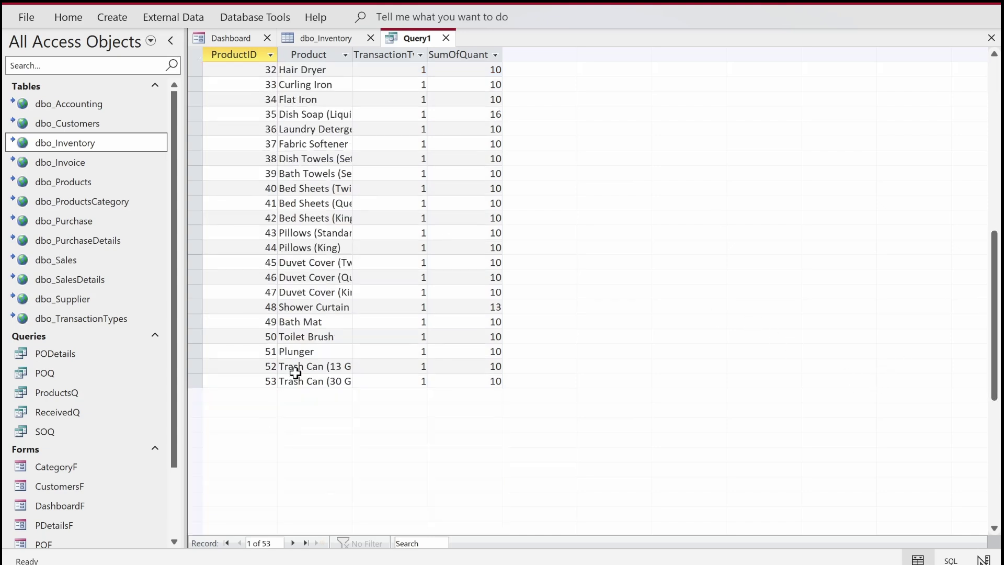
left_click(995, 140)
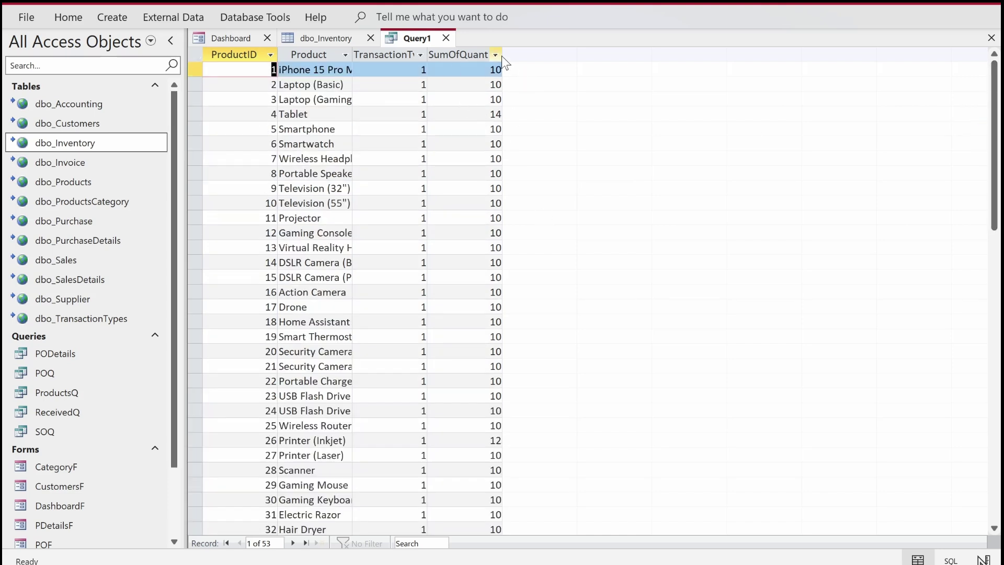
left_click_drag(504, 55, 589, 54)
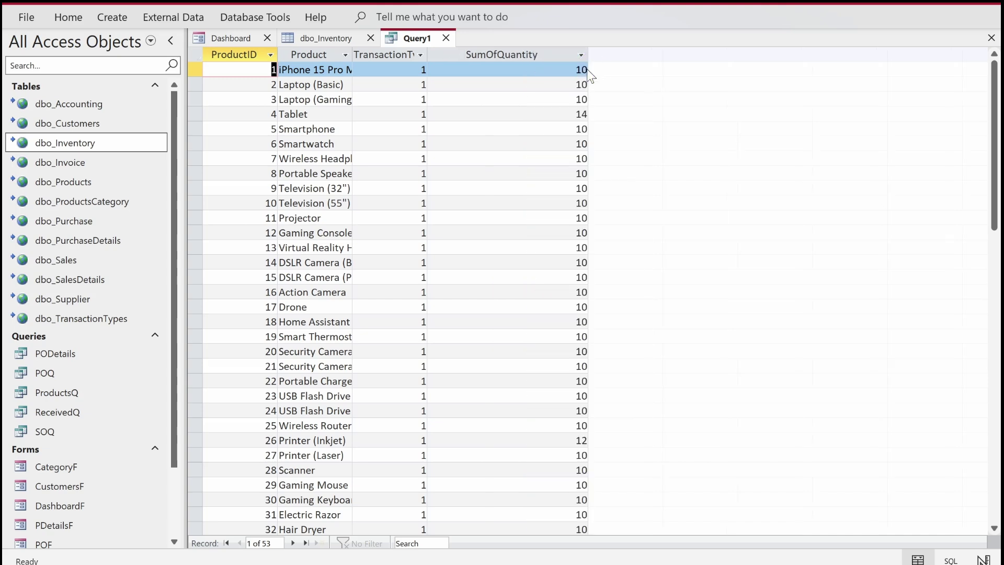
double_click(428, 55)
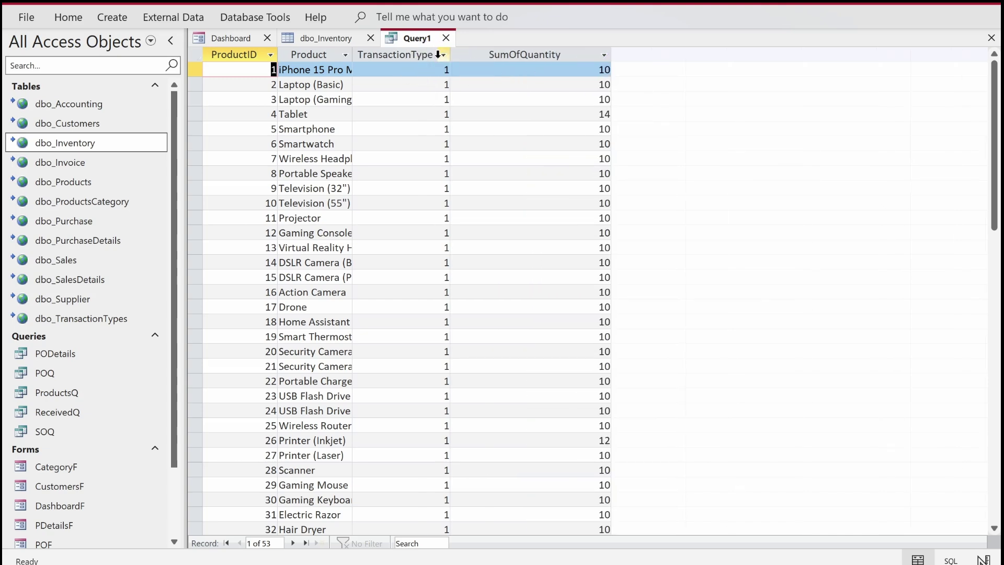
right_click(415, 39)
Step: Alias the summed Quantity column as RecQTY, check the results, and begin saving the query
left_click(456, 120)
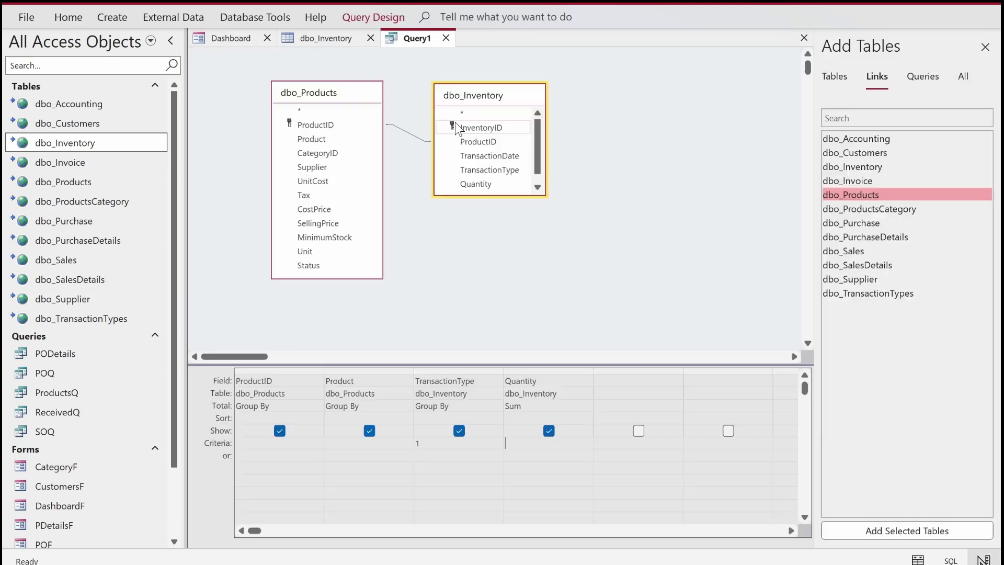
left_click(506, 382)
type("RecQTY:")
key("Tab")
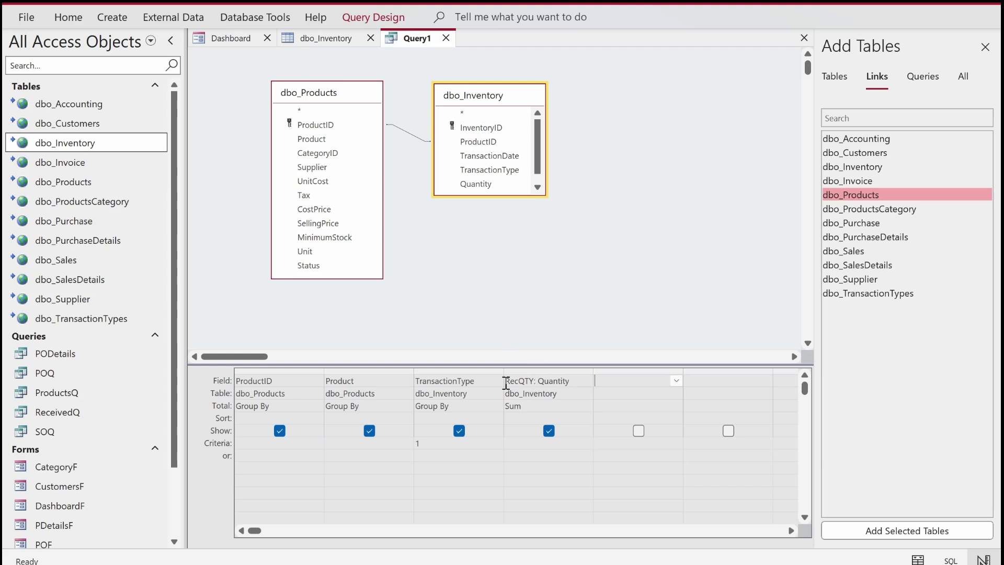
right_click(720, 167)
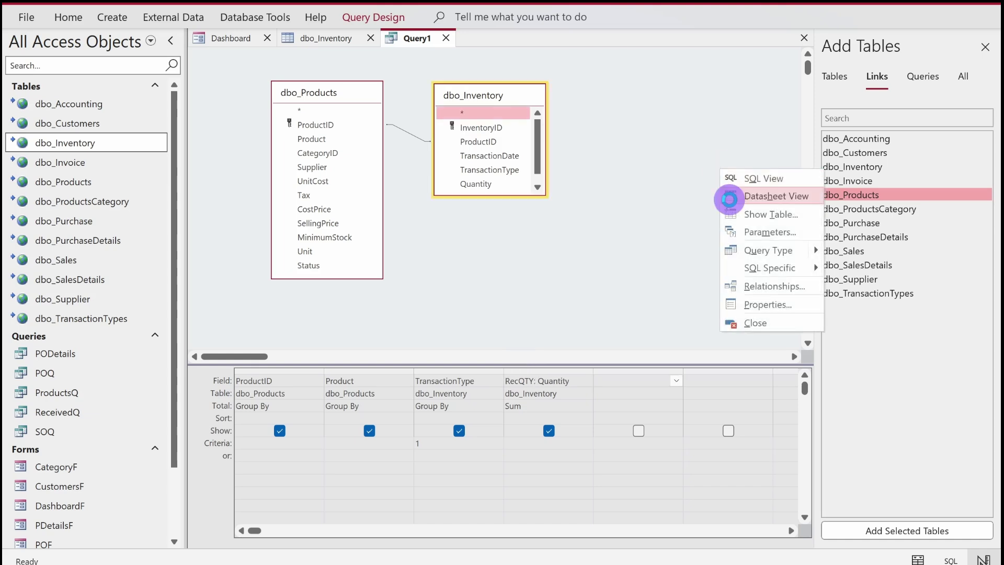
left_click(728, 198)
right_click(414, 45)
left_click(435, 61)
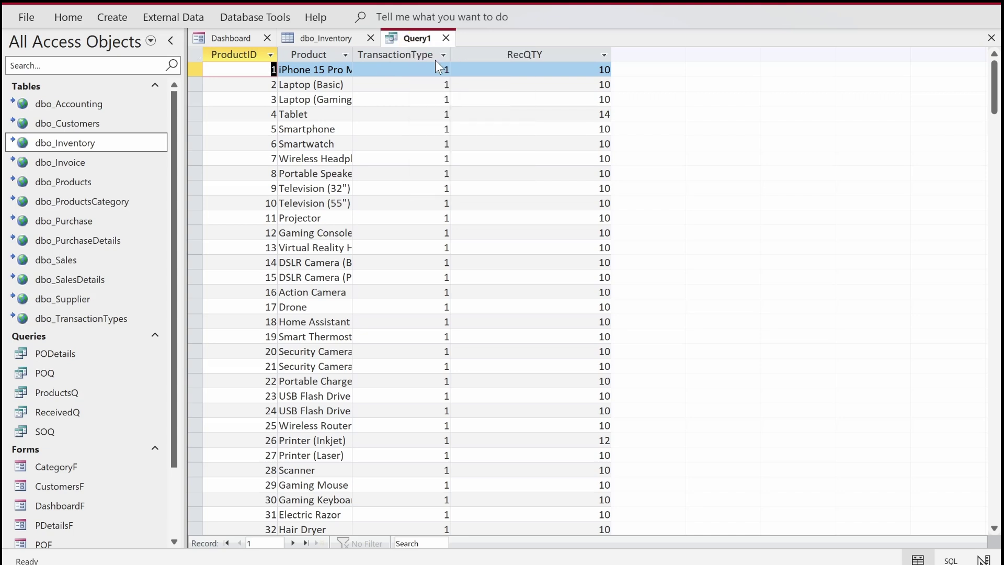
Step: Save the query as RecQ and close it
type("RecQ")
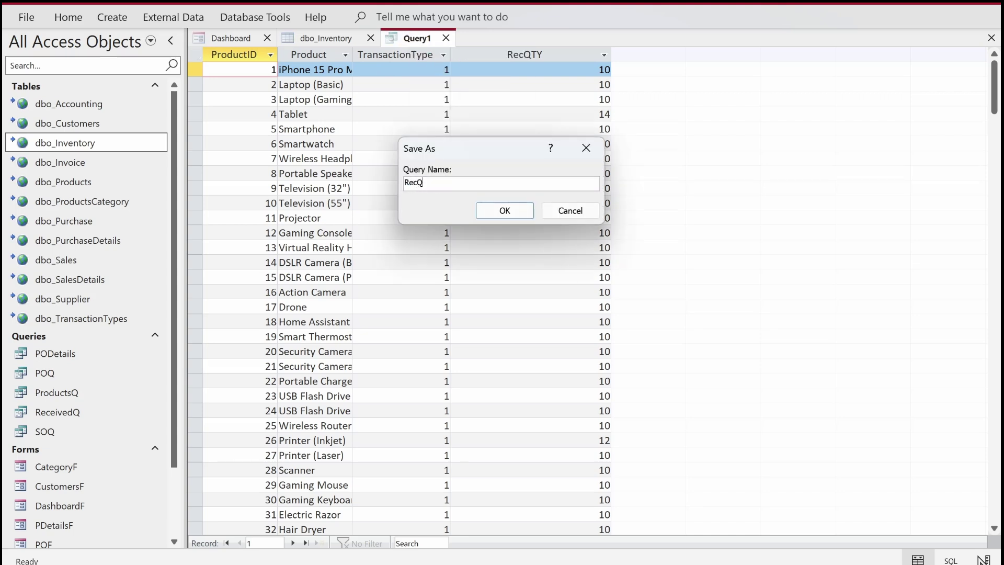
key("Return")
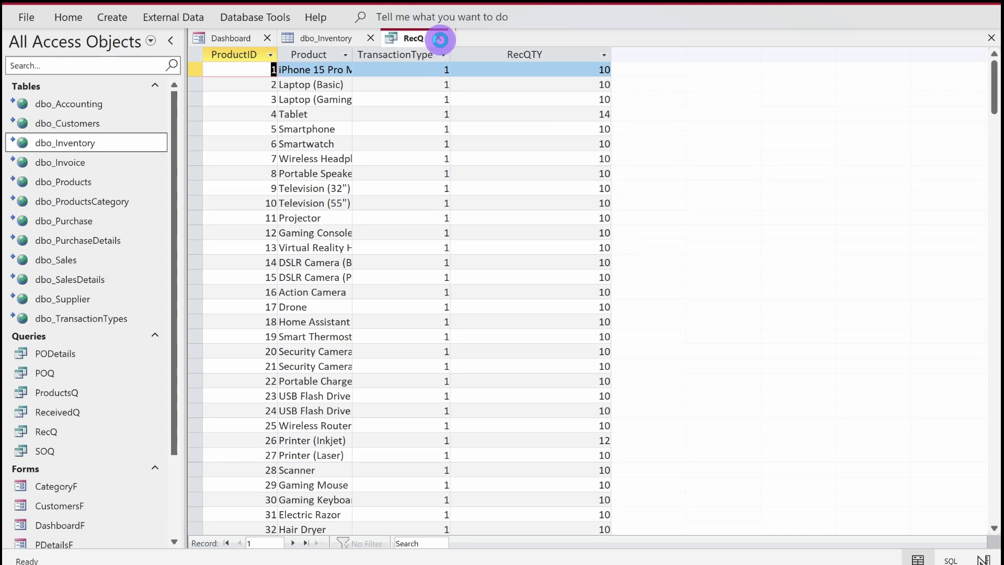
left_click(440, 40)
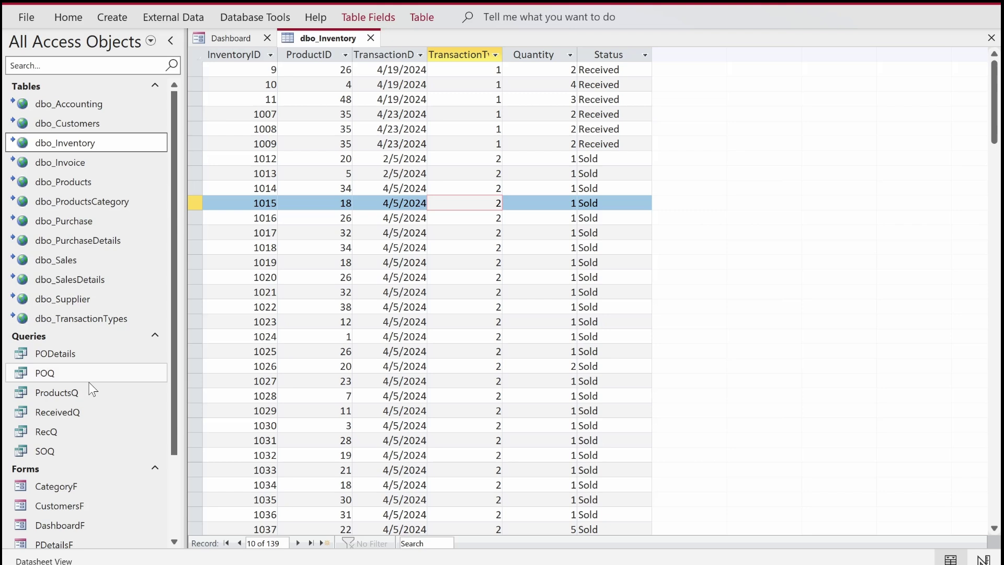
Step: Copy RecQ in the navigation pane and paste the duplicate as SoldQ
left_click(52, 433)
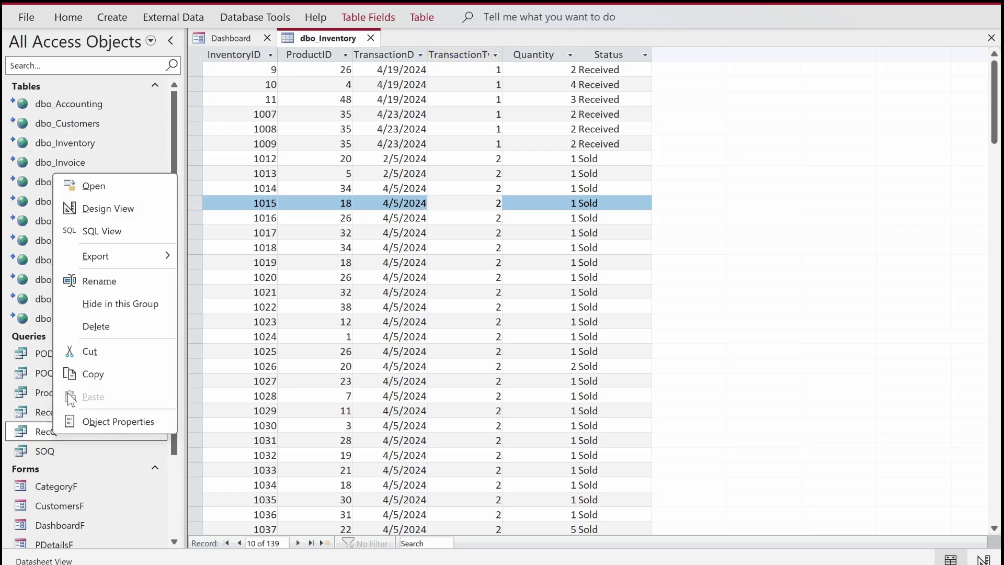
left_click(78, 378)
key("ctrl+v")
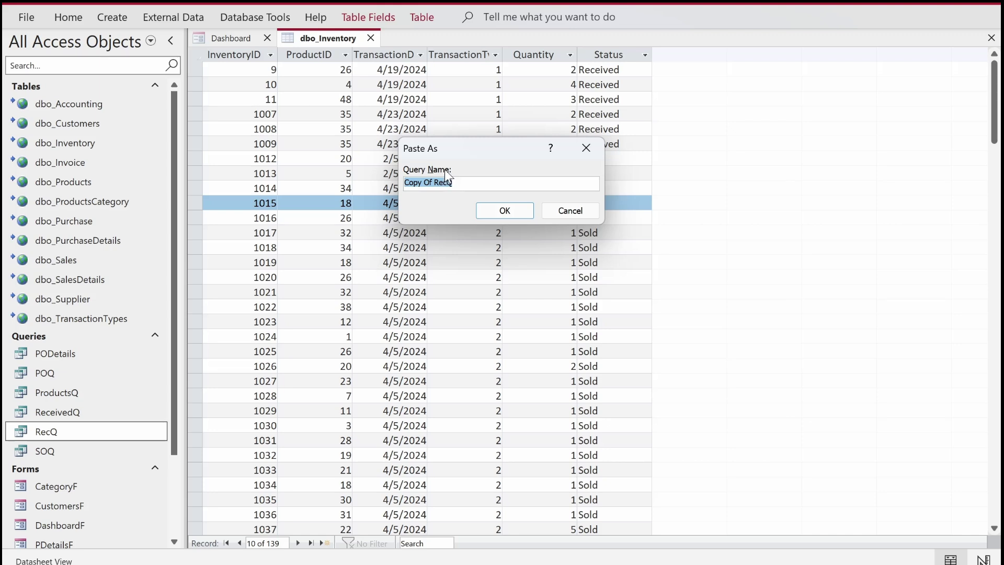
type("SoldQ")
key("Return")
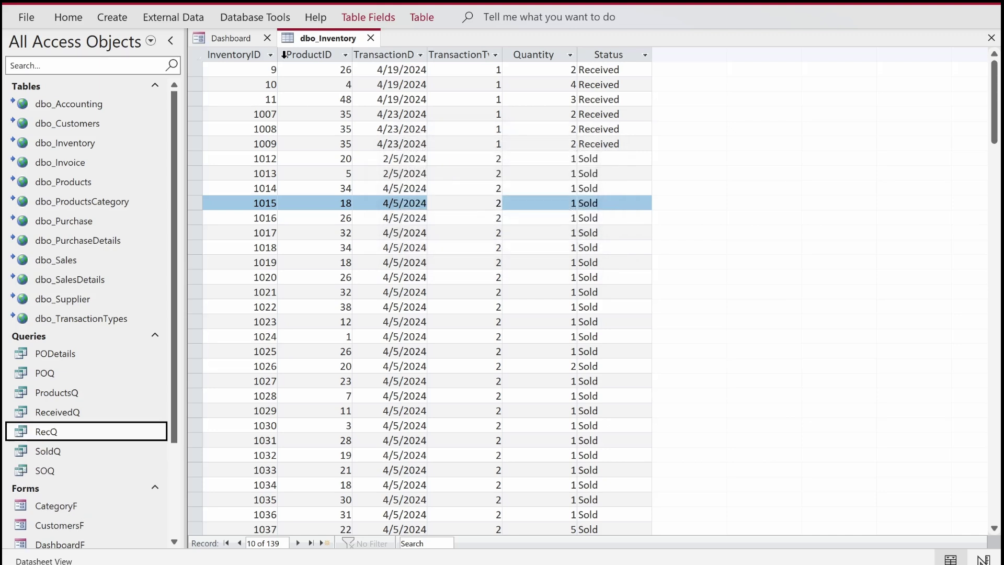
Step: Change SoldQ's TransactionType criterion from 1 to 2 and check the 53 sold-only rows
double_click(67, 450)
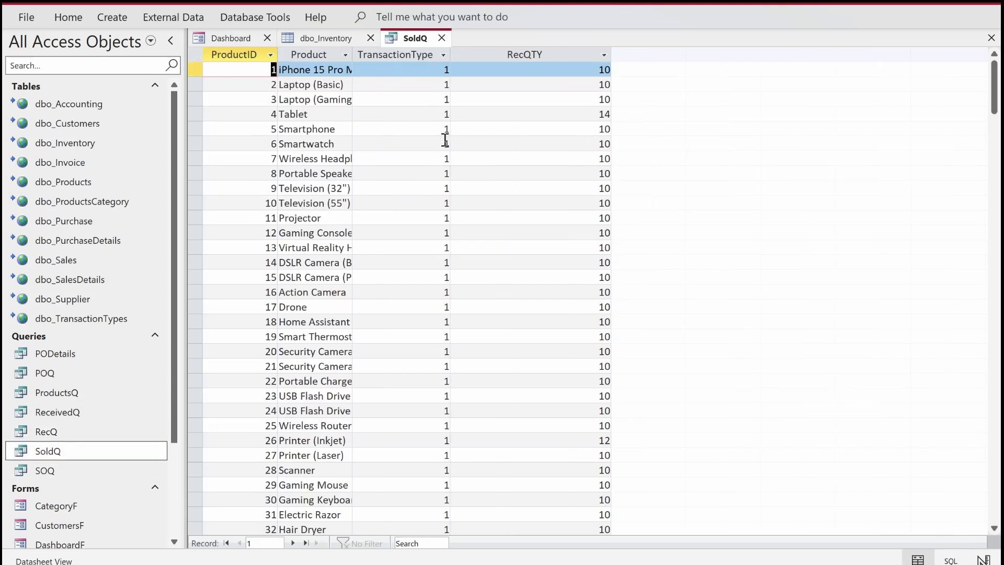
right_click(424, 40)
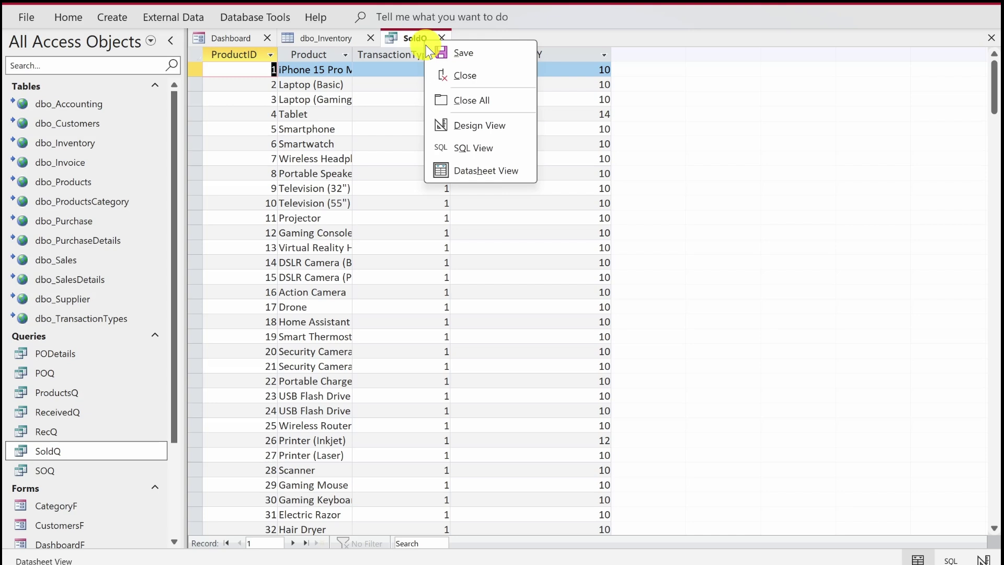
left_click(456, 127)
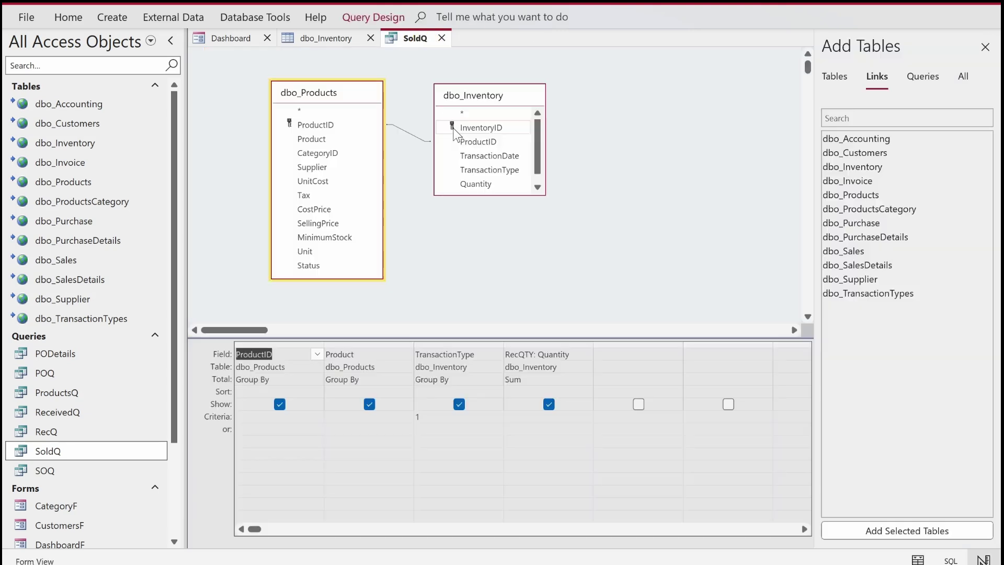
left_click(415, 416)
type("2")
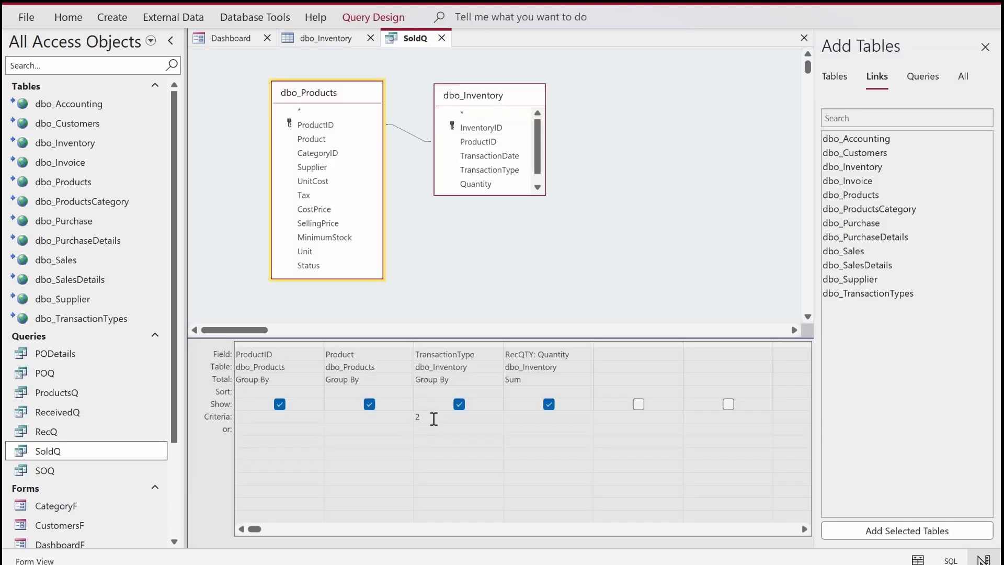
right_click(554, 225)
left_click(570, 255)
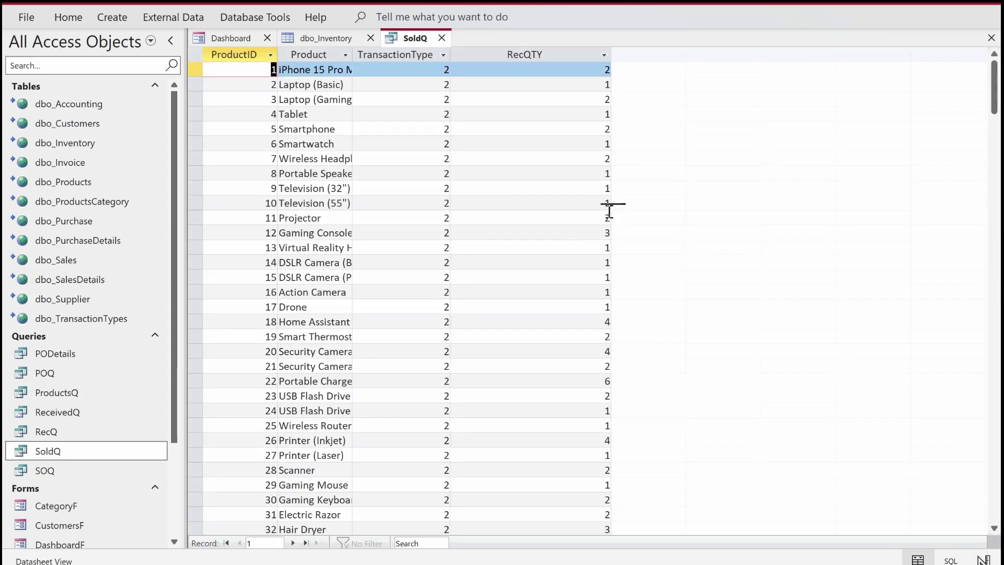
left_click(996, 208)
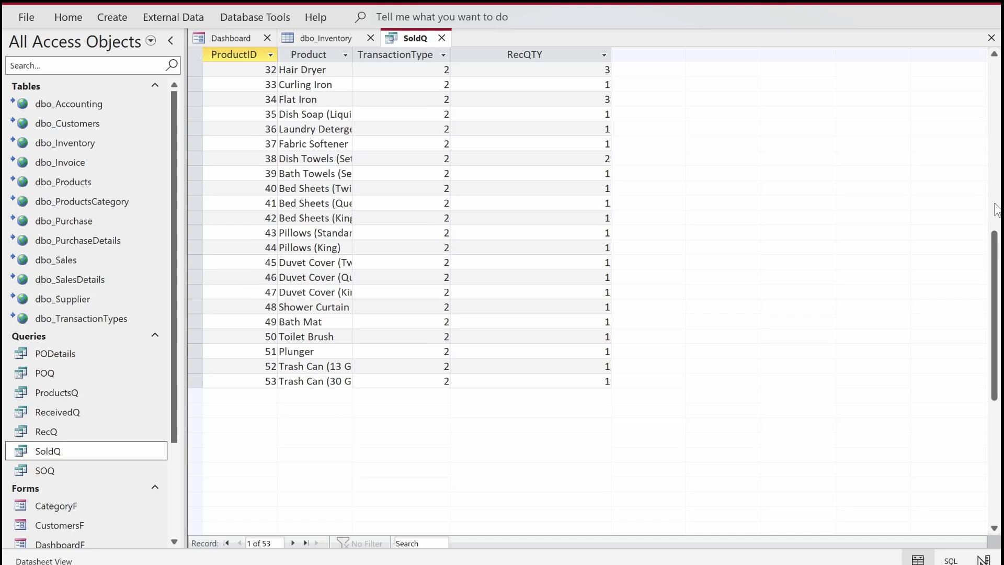
left_click(996, 209)
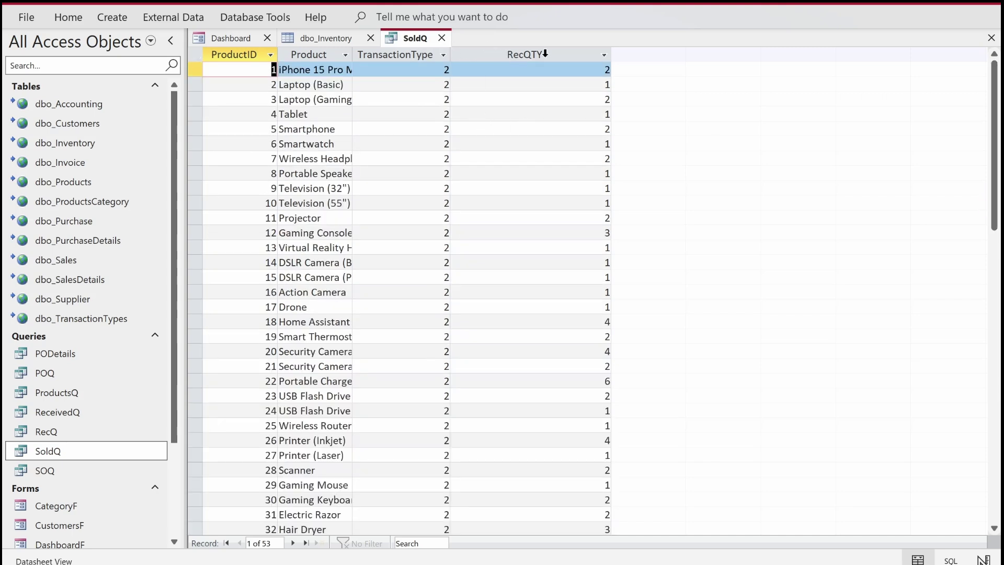
right_click(406, 40)
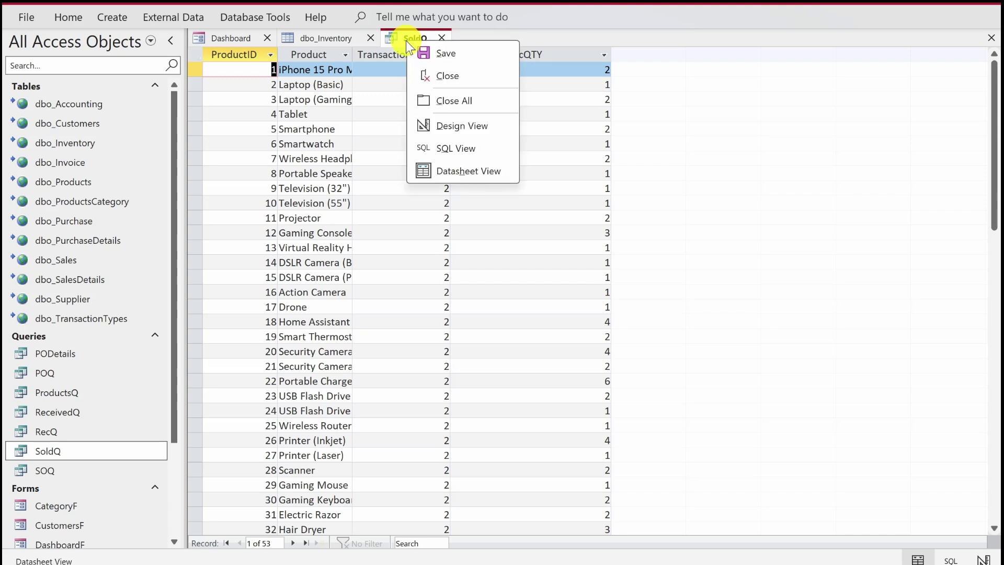
Step: Rename SoldQ's summed quantity column to SoldQTY in Design View
left_click(446, 125)
left_click(519, 350)
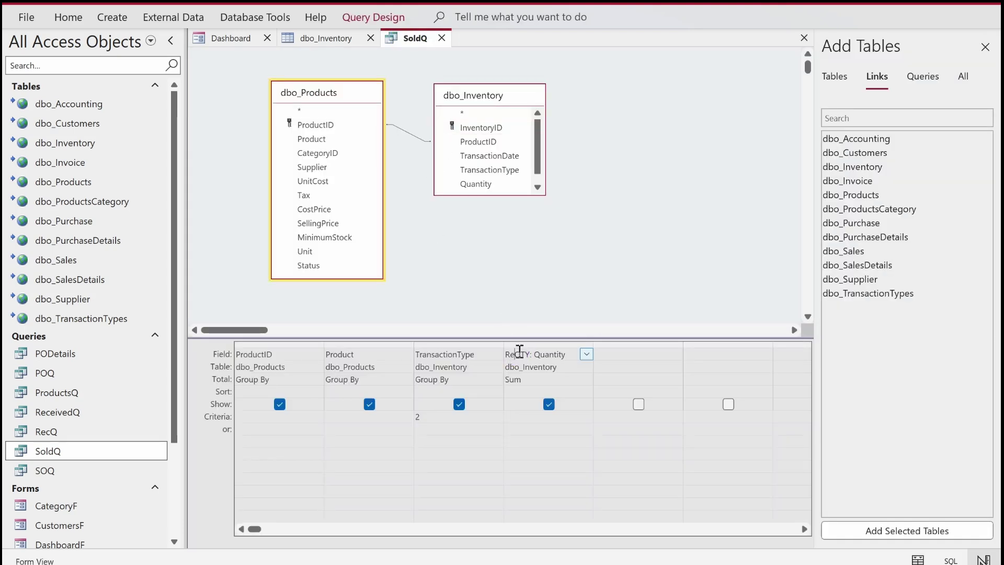
type("Sold")
key("Tab")
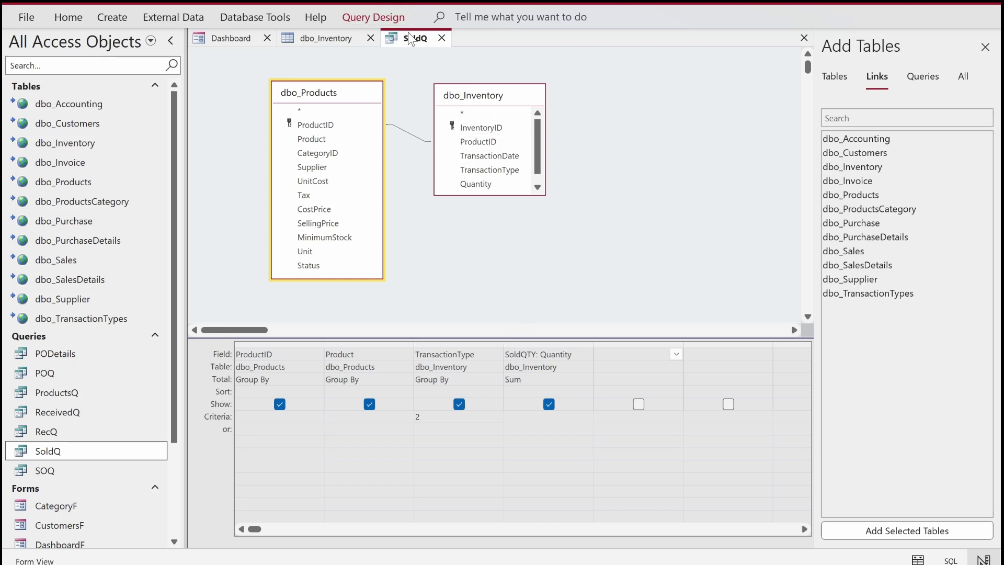
Step: Check SoldQ's results in Datasheet View, then close the SoldQ query
right_click(425, 47)
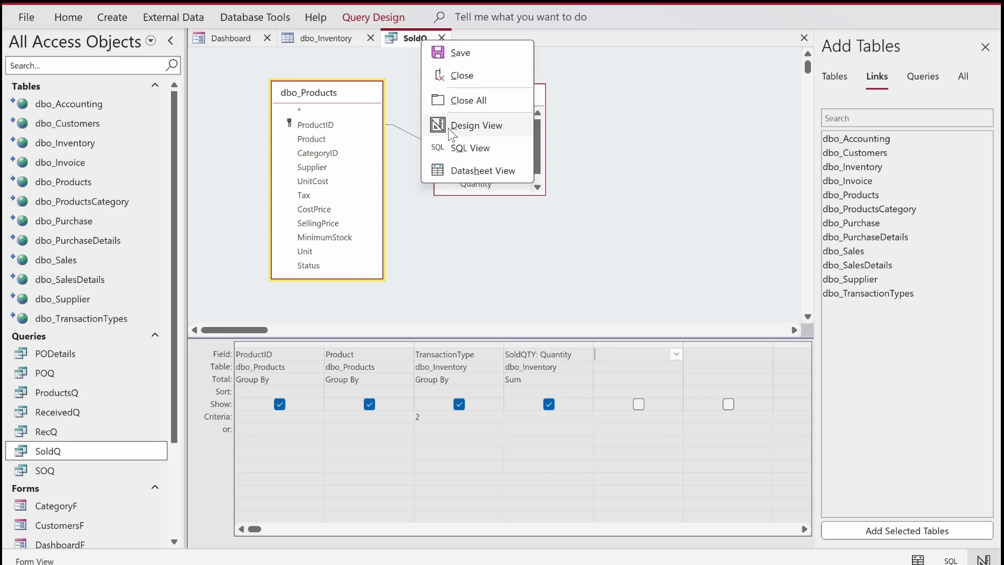
left_click(456, 169)
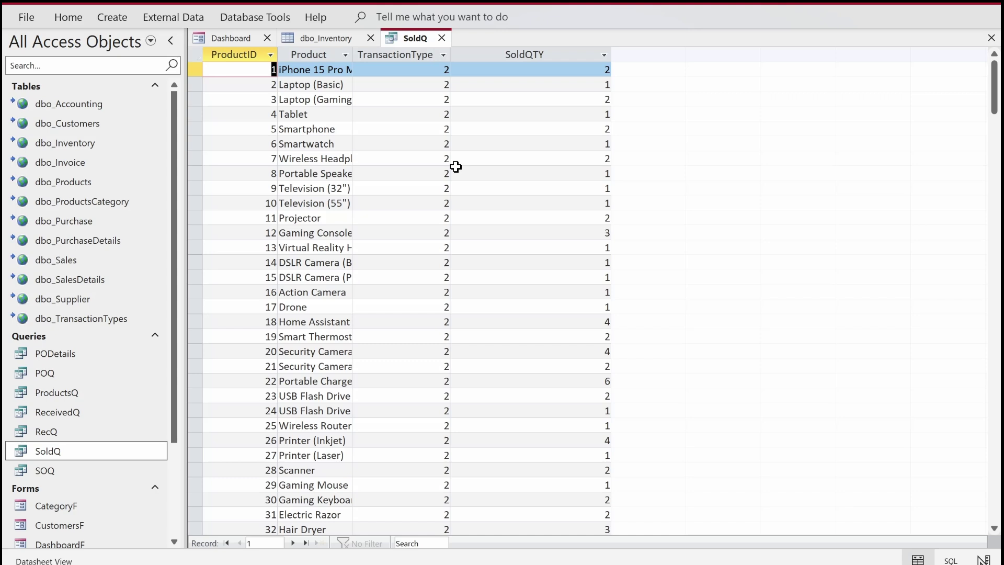
left_click(442, 38)
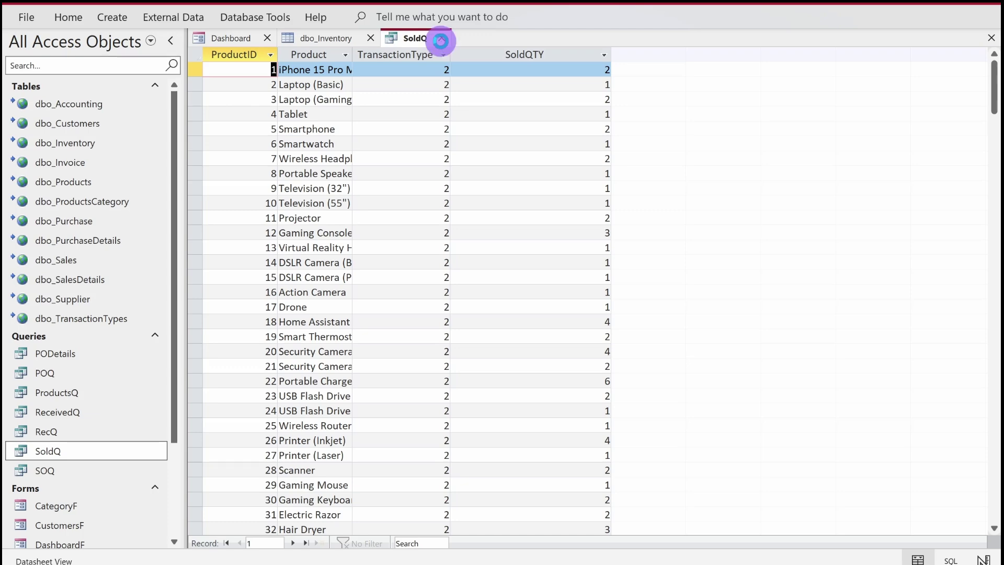
left_click(124, 19)
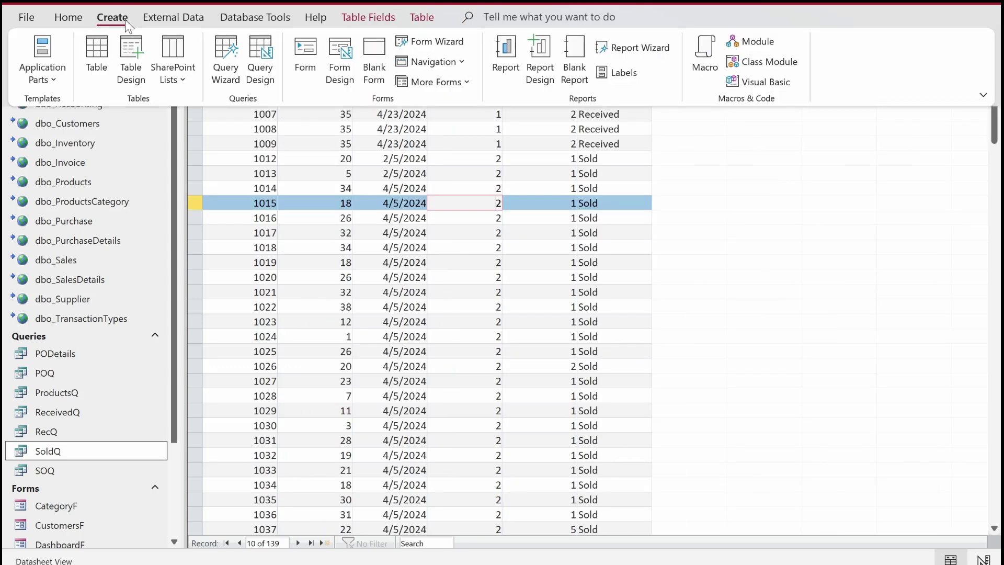
Step: Start a new query design containing RecQ, SoldQ and the linked dbo_Products table
left_click(271, 73)
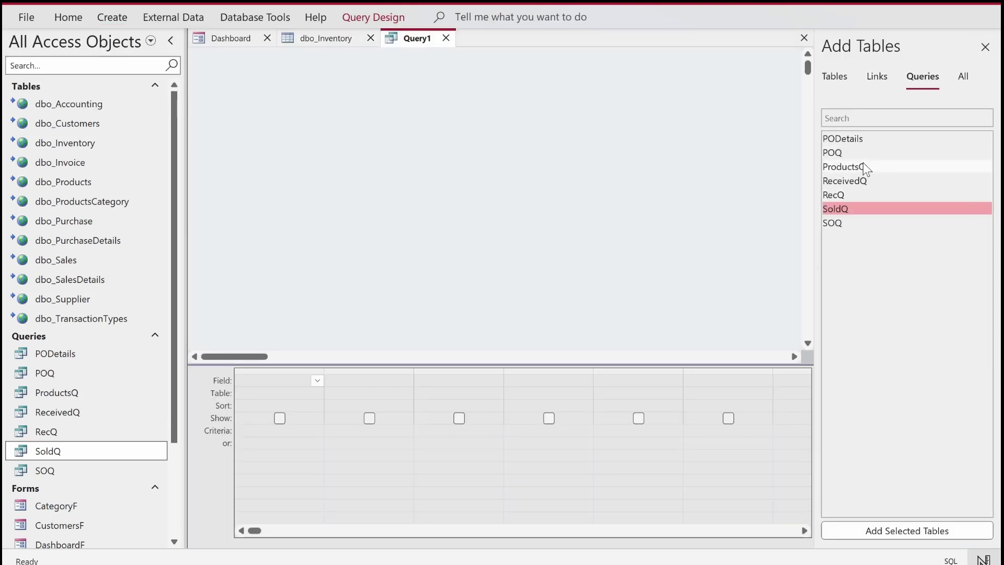
double_click(840, 198)
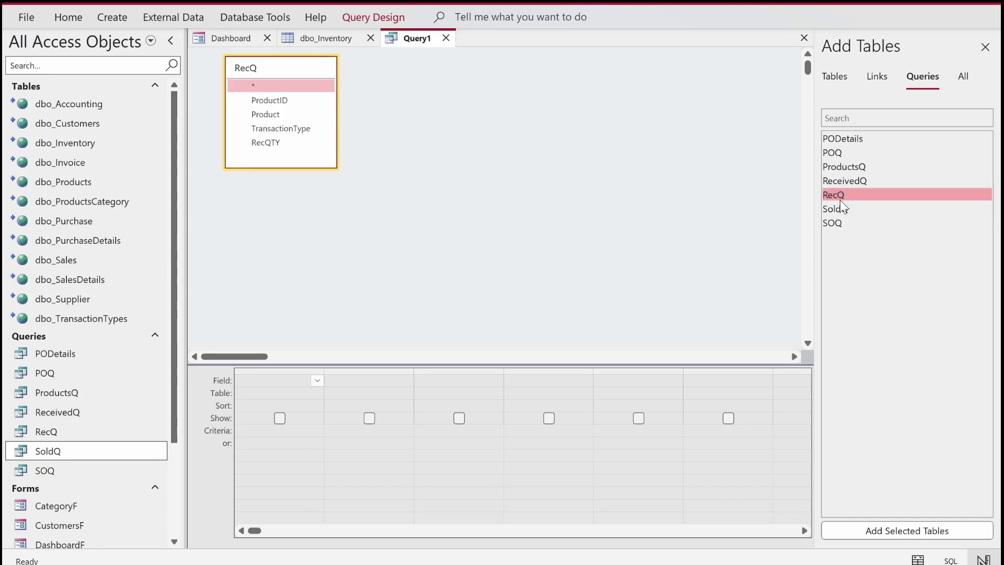
double_click(841, 210)
left_click(834, 79)
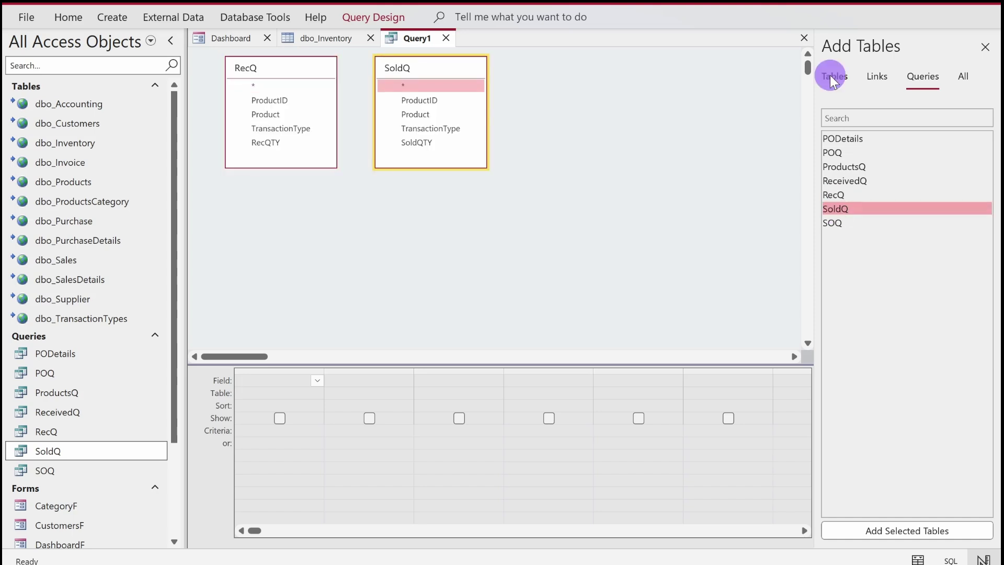
left_click(877, 80)
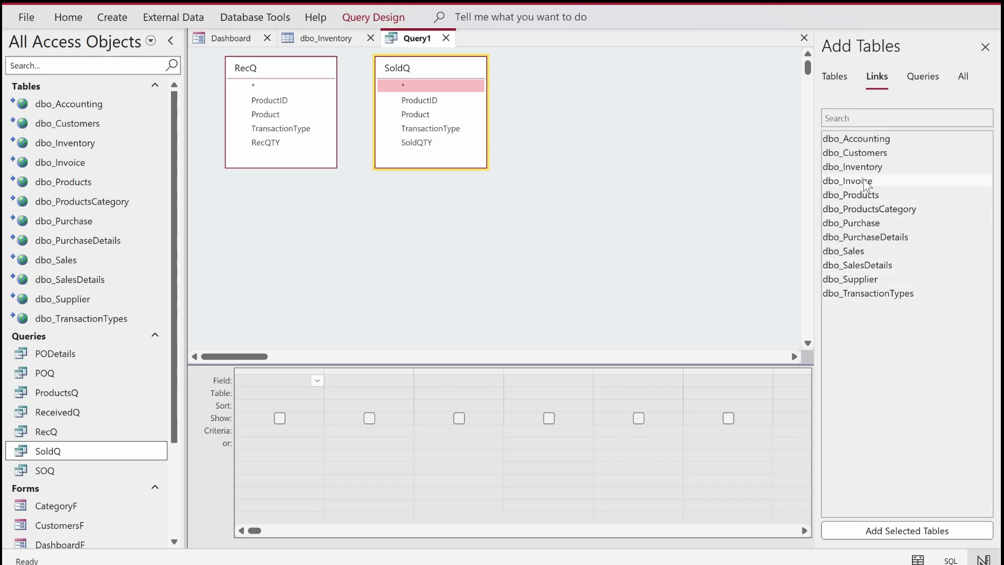
double_click(856, 196)
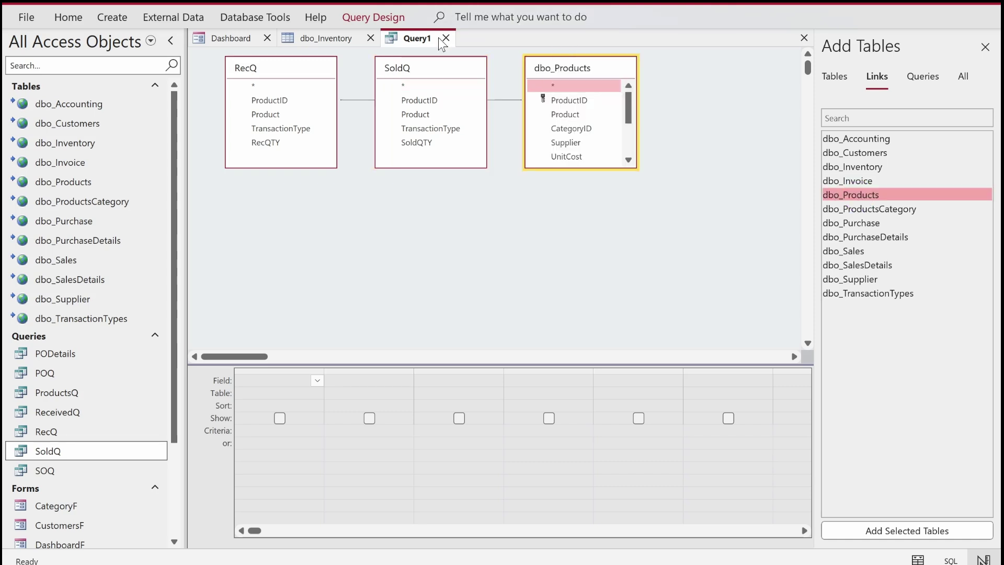
Step: Join SoldQ's ProductID to dbo_Products' ProductID
left_click_drag(422, 68, 411, 141)
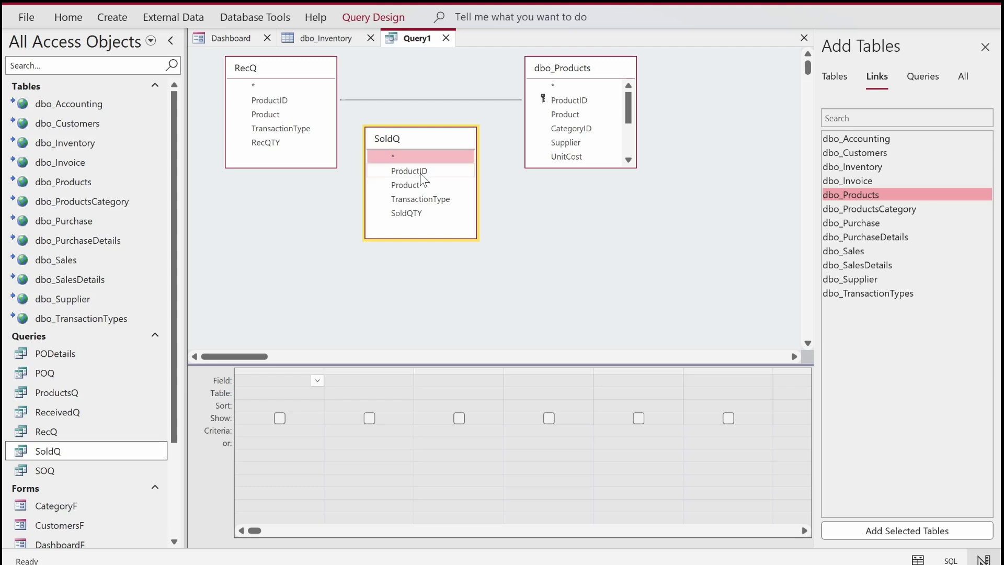
left_click_drag(413, 171, 571, 101)
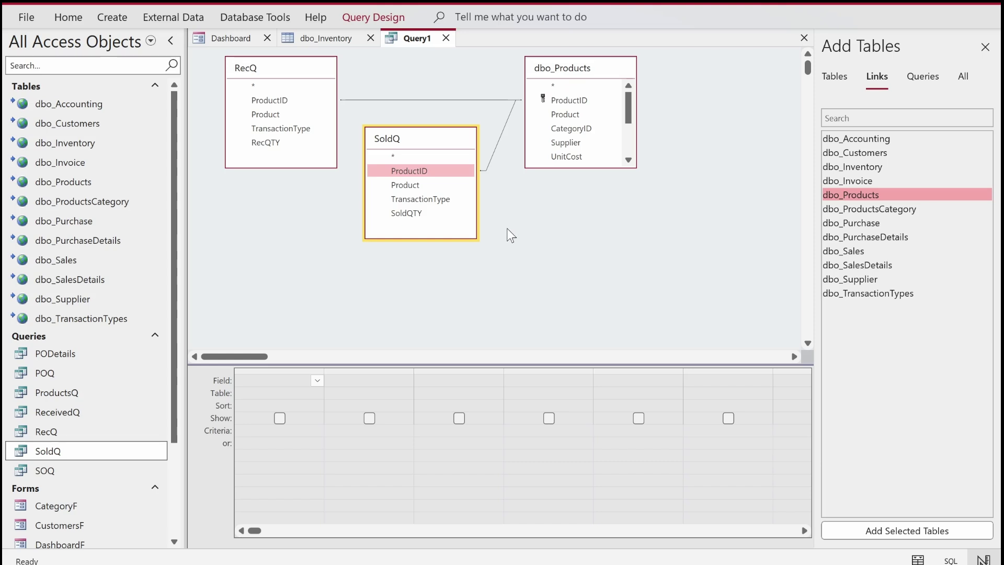
left_click(567, 104)
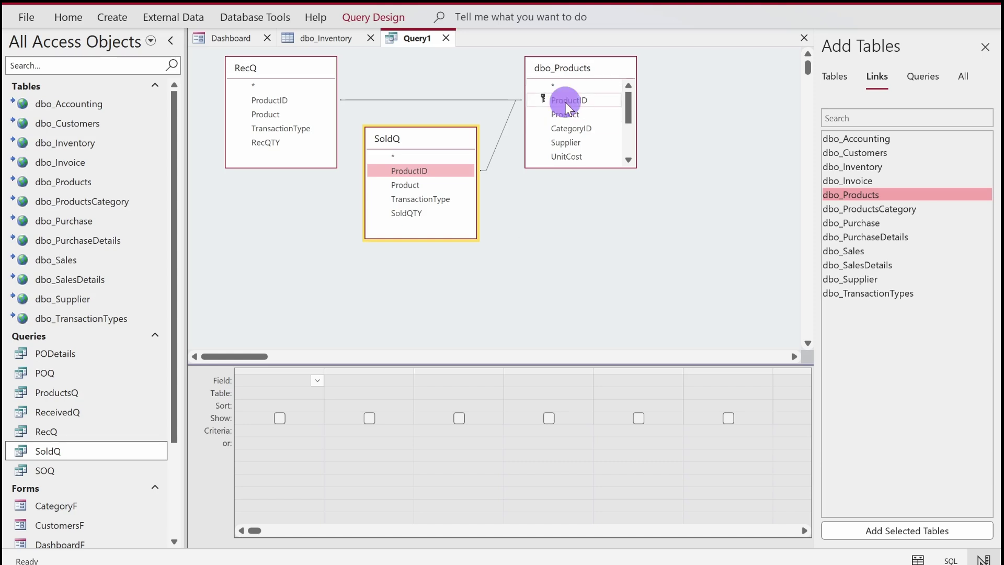
Step: Add ProductID, Product, RecQTY and SoldQTY to the grid and run the query
double_click(568, 102)
double_click(560, 115)
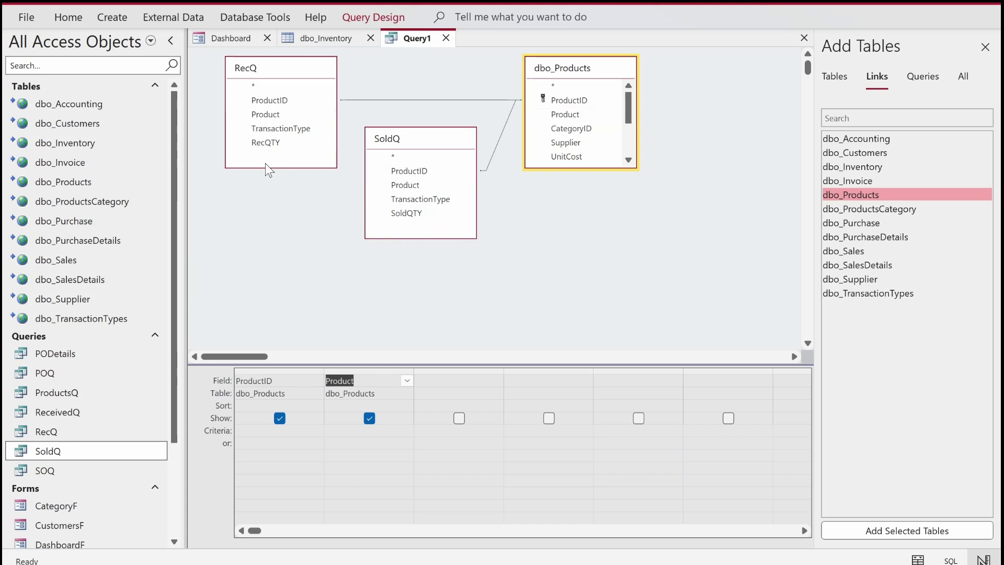
double_click(265, 143)
left_click(406, 214)
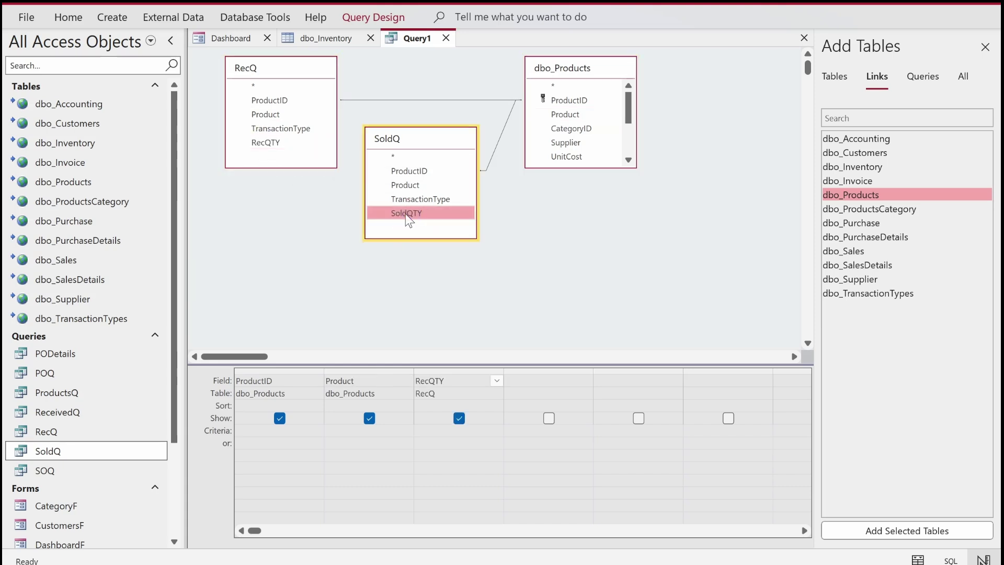
double_click(406, 213)
right_click(570, 218)
left_click(598, 245)
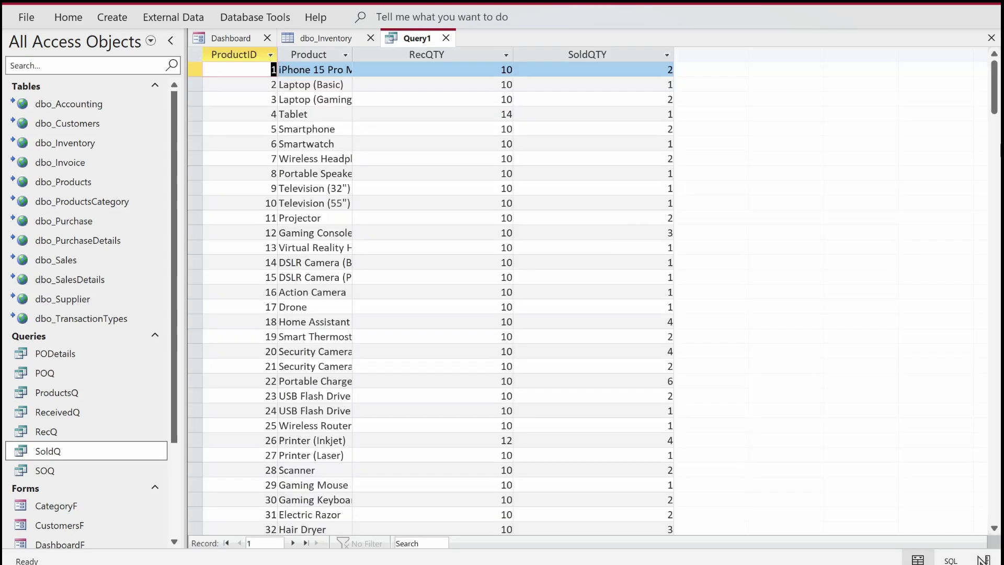
left_click(994, 144)
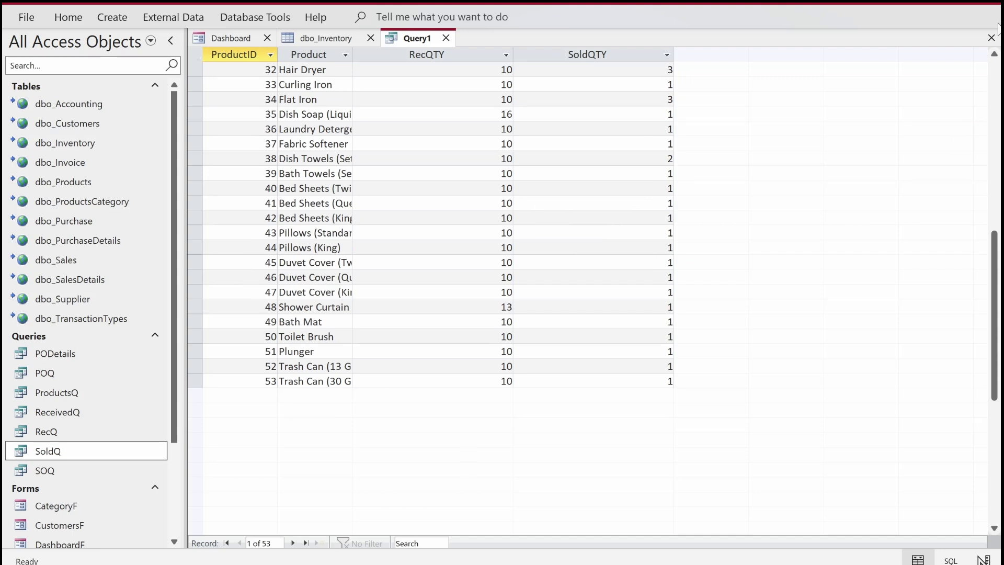
left_click(994, 103)
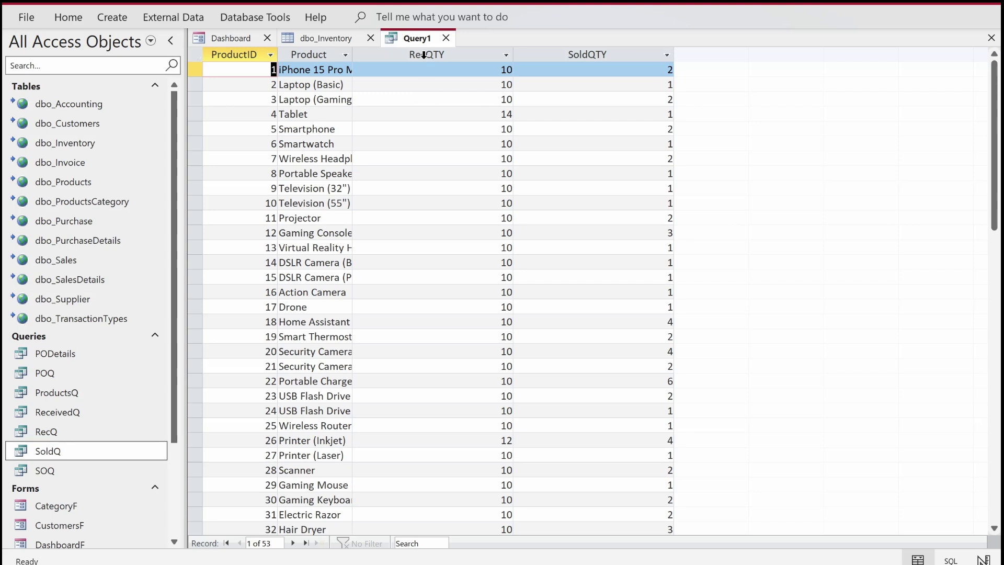
Step: Auto-fit the Product column to show full names and select the first record
double_click(353, 54)
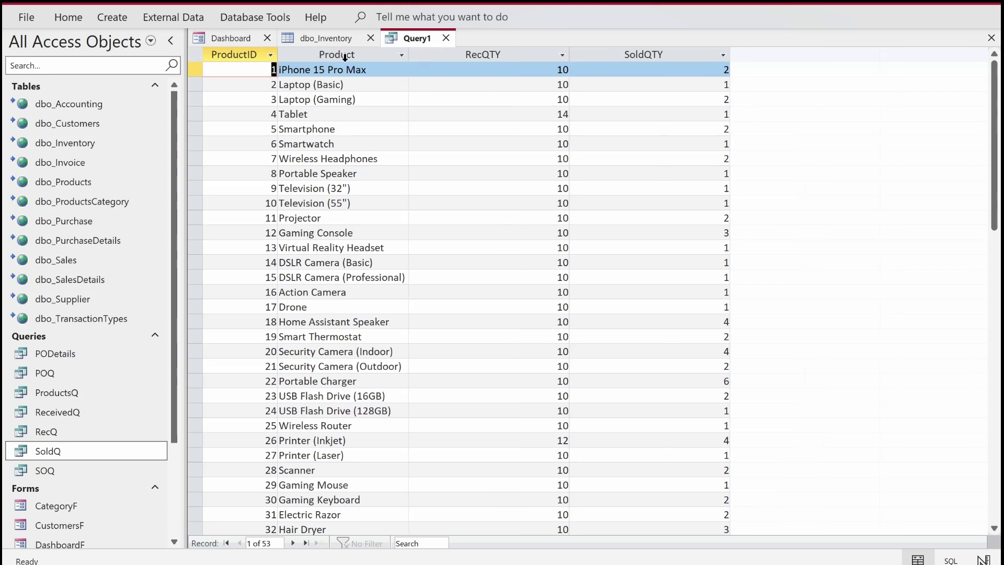
left_click(301, 72)
left_click(194, 70)
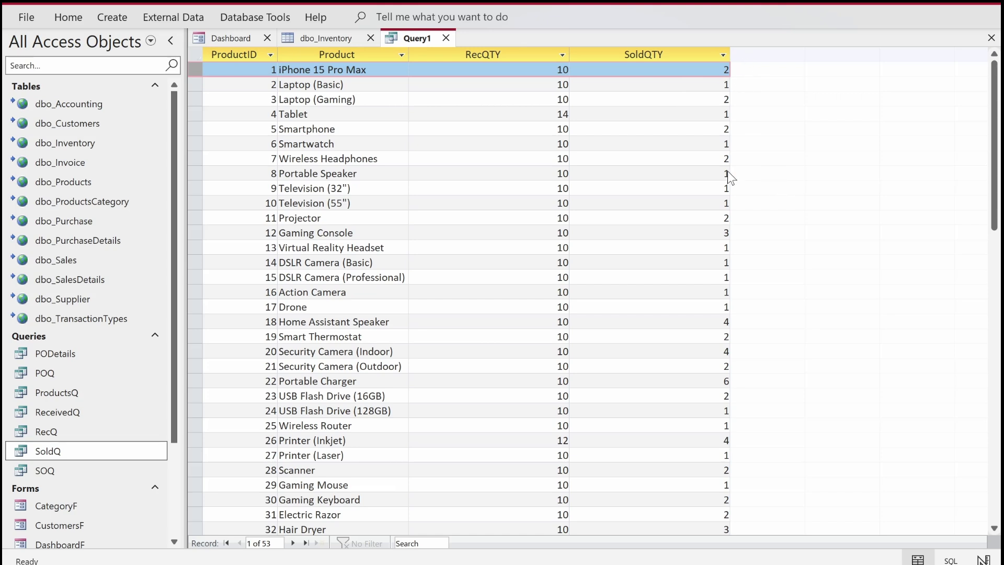
right_click(403, 39)
left_click(432, 121)
Step: Add the calculated field ATP: RecQTY-SoldQTY in the fifth column and view the results
left_click(619, 376)
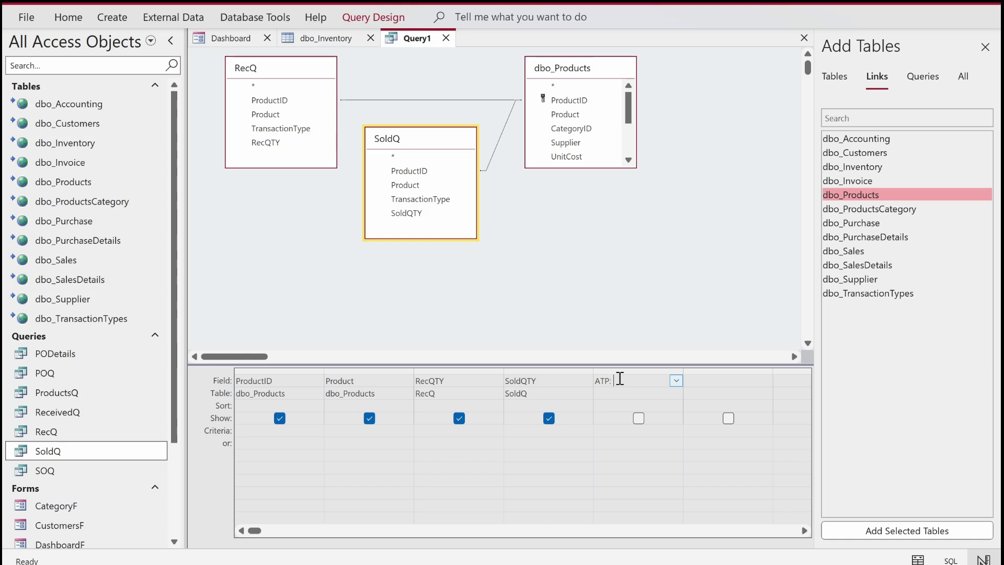
type("ATP: RecQTY")
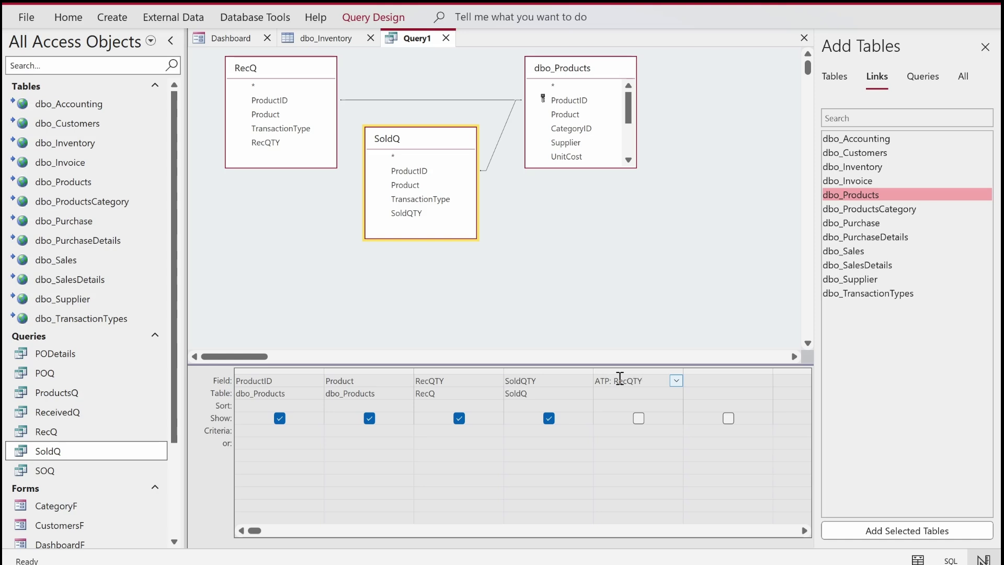
type("-SoldQTY")
key("Return")
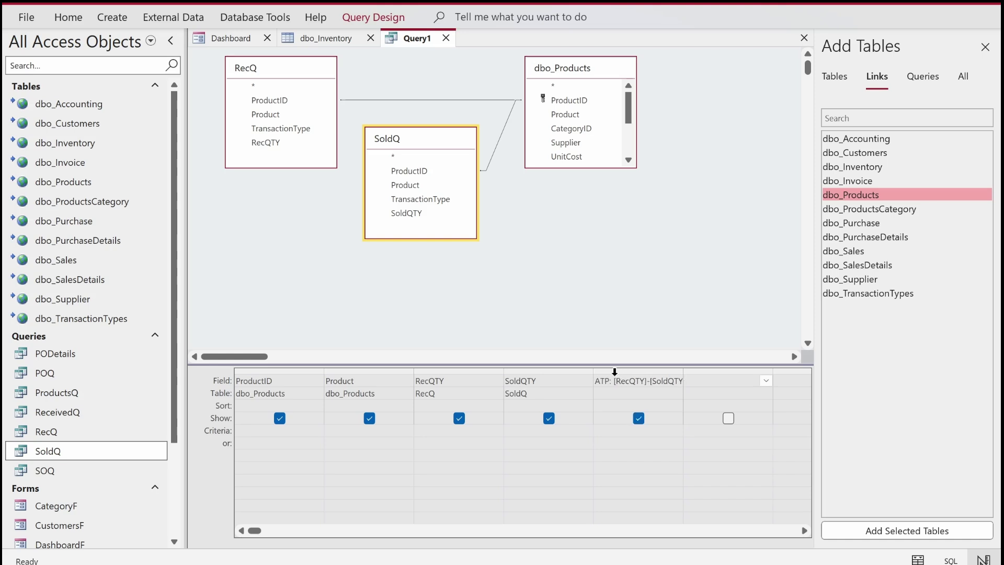
right_click(655, 240)
left_click(657, 268)
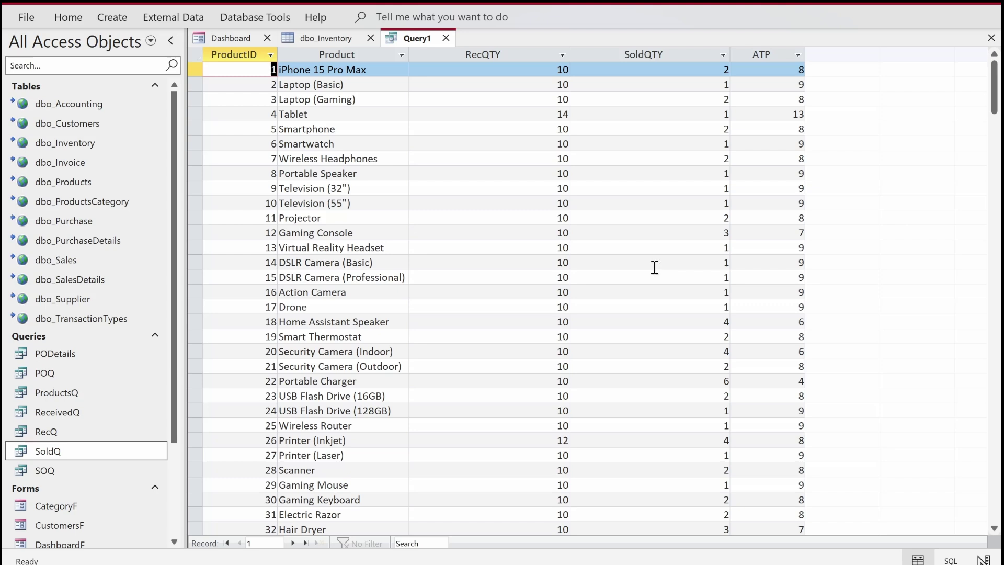
Step: Narrow the SoldQTY and ATP columns and scroll down through the product rows
left_click(456, 70)
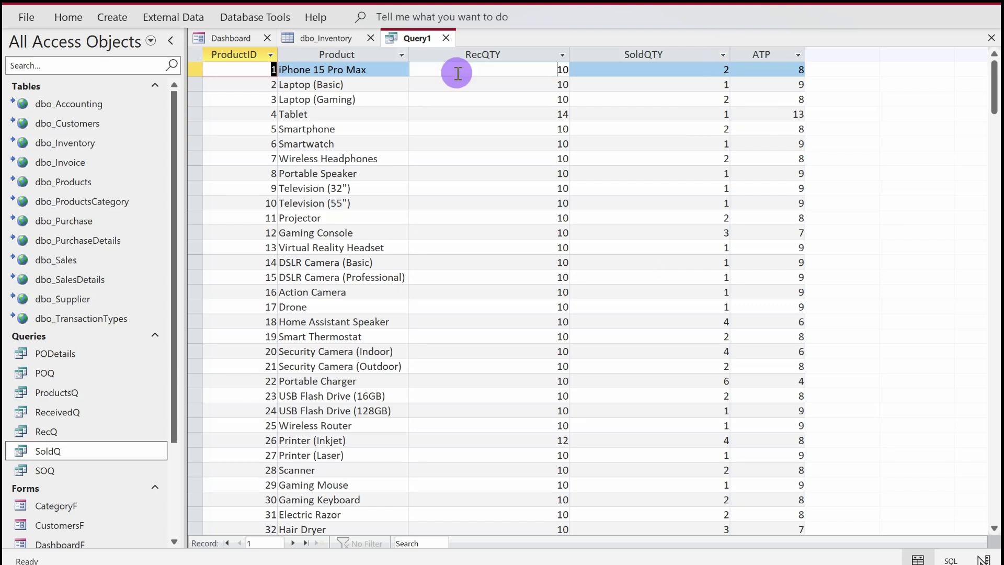
left_click(613, 76)
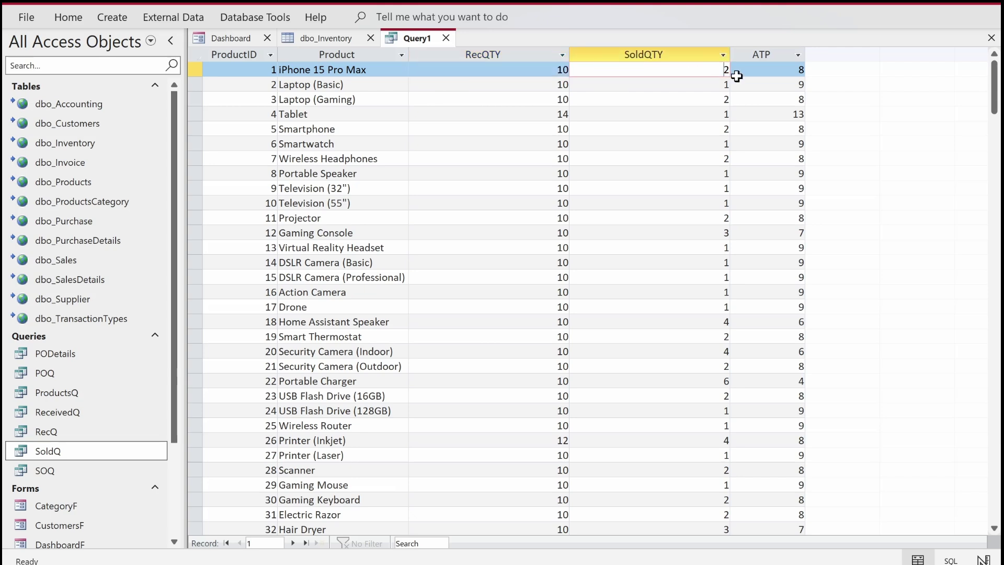
left_click(781, 73)
left_click_drag(730, 55, 685, 58)
left_click(763, 54)
left_click_drag(763, 54, 780, 54)
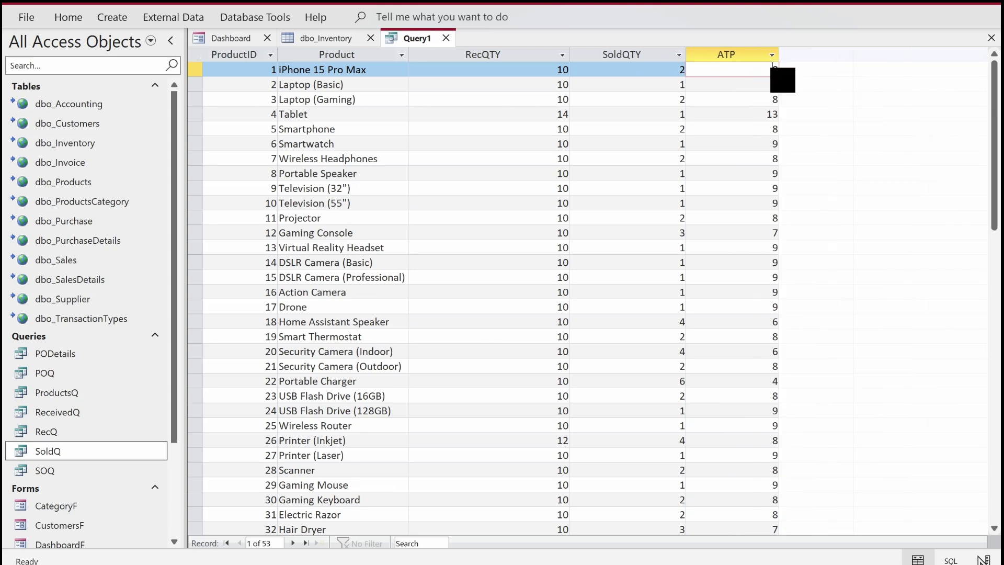
left_click(993, 304)
left_click_drag(994, 303, 994, 135)
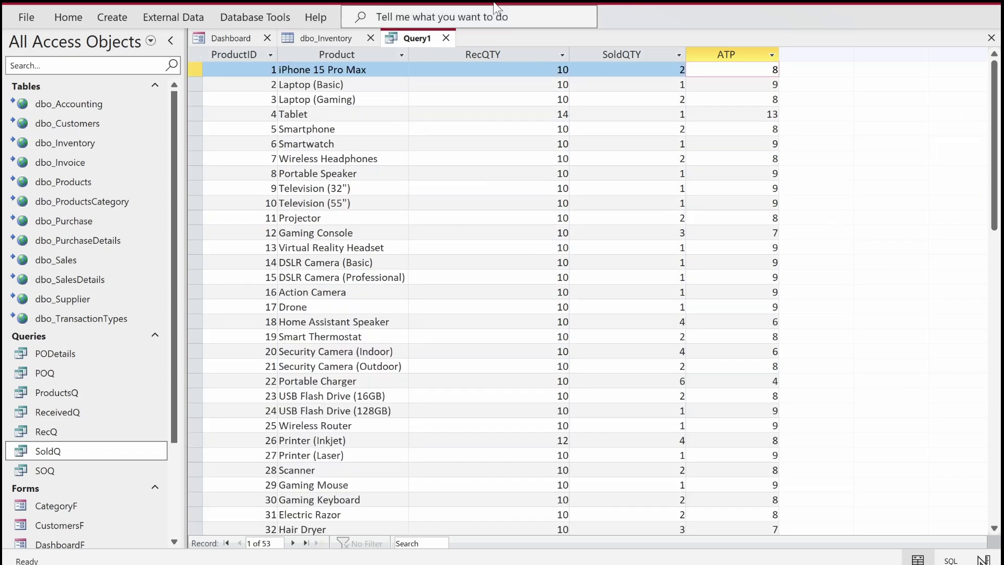
right_click(406, 41)
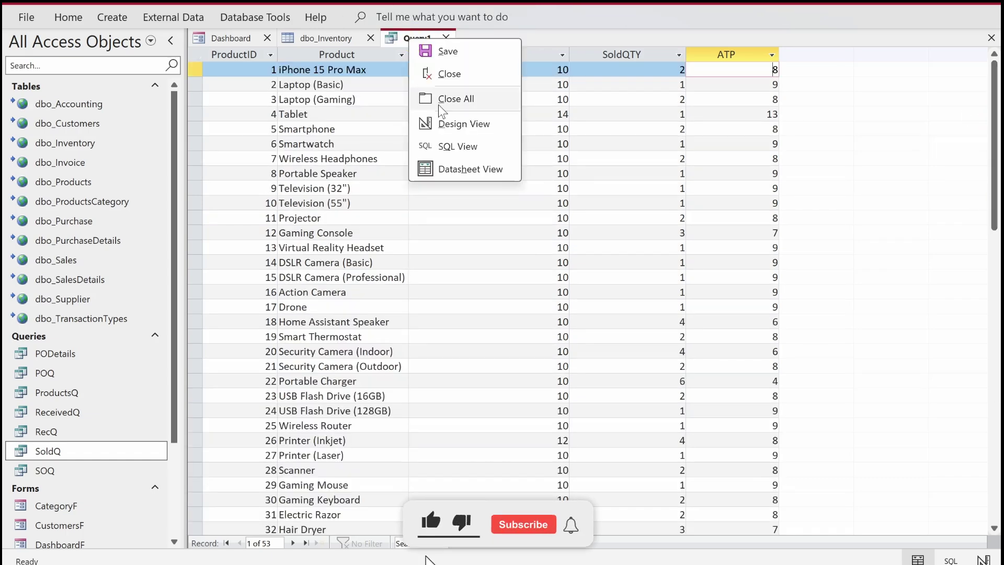
Step: Return to Design View and clear the stray text from the sixth field
left_click(433, 123)
type("tory")
key("BackSpace")
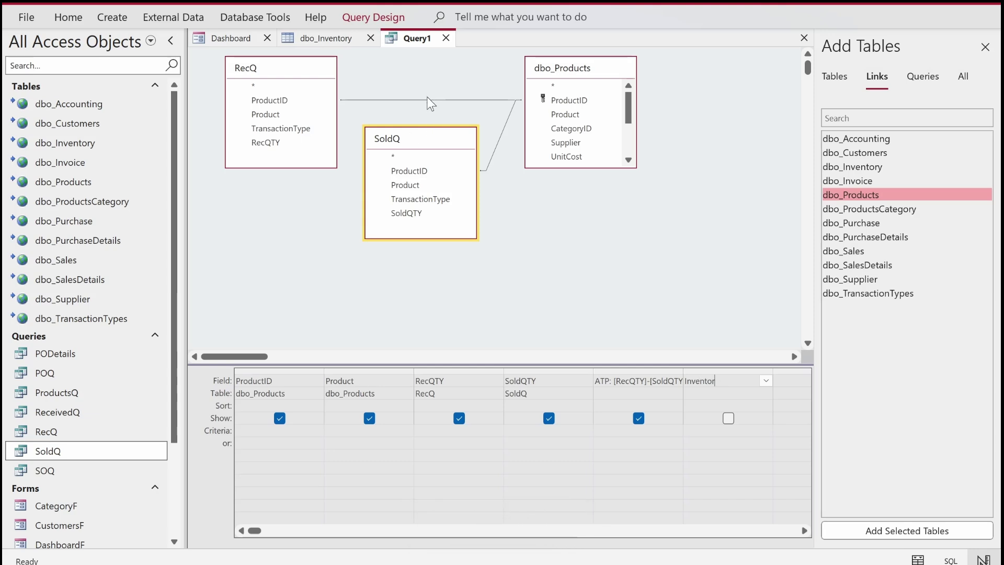
key("BackSpace")
key("BackSpace")
key("BackSpace")
key("BackSpace")
key("BackSpace")
key("BackSpace")
key("BackSpace")
key("BackSpace")
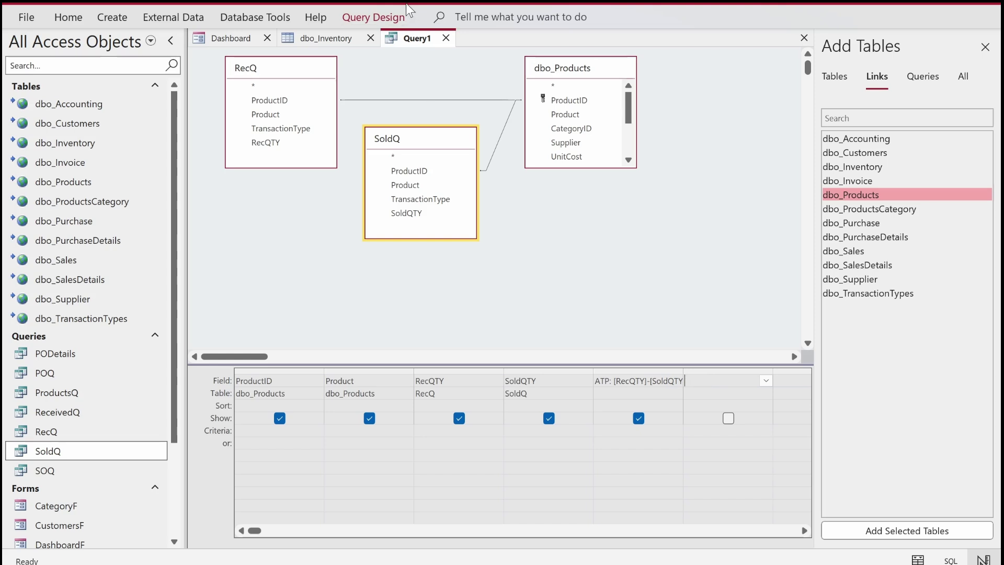
Step: Save the query under the name InventoryQ
right_click(400, 45)
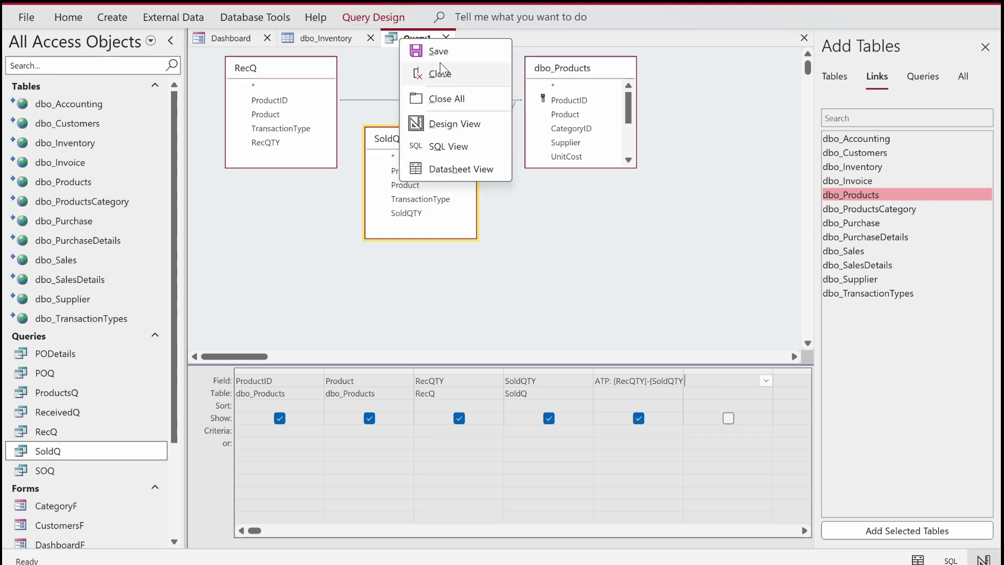
left_click(439, 51)
type("Inve")
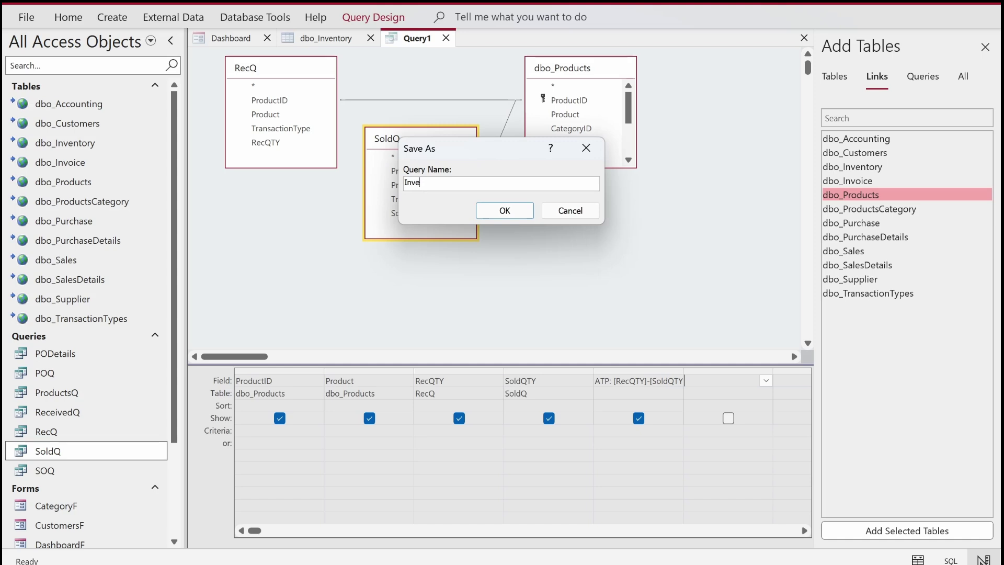
type("ntoryQ")
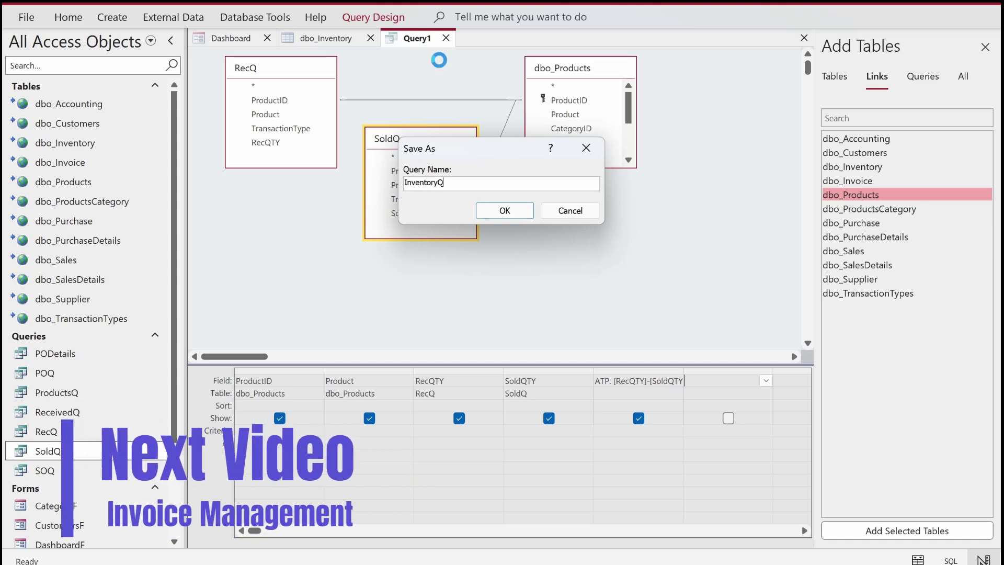
key("Return")
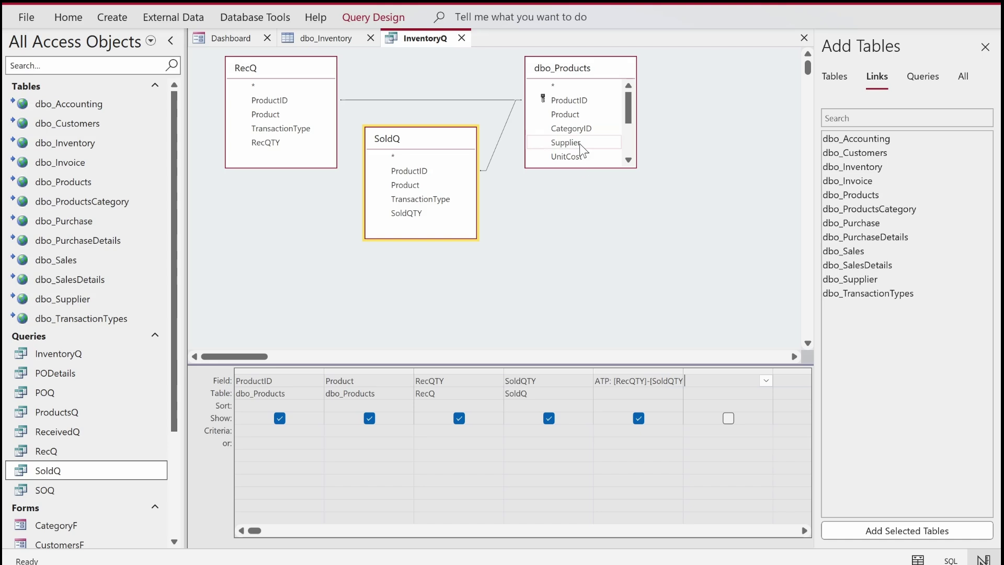
Step: Add CategoryID and SellingPrice from dbo_Products, then view InventoryQ's results
left_click(570, 130)
left_click(570, 130)
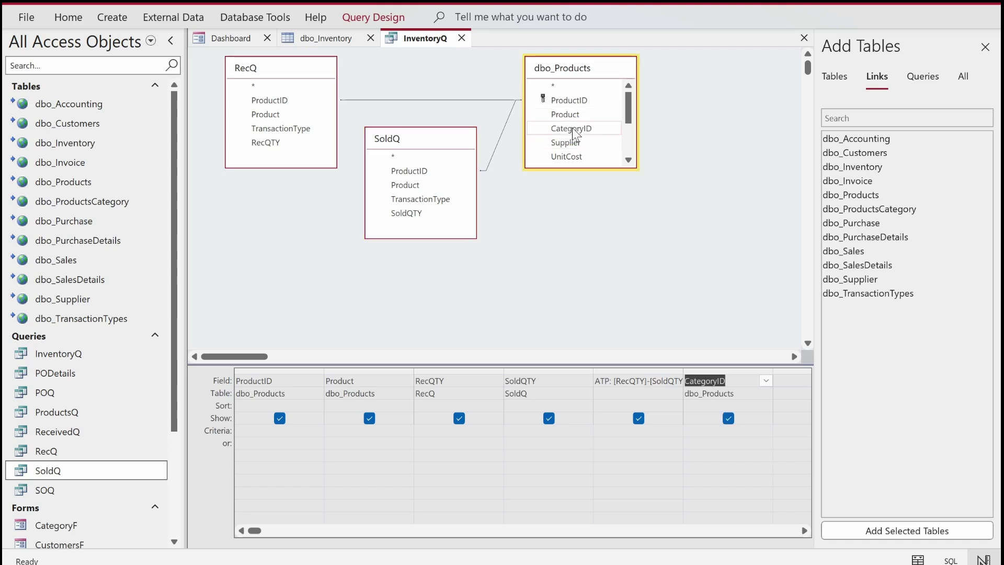
left_click(630, 139)
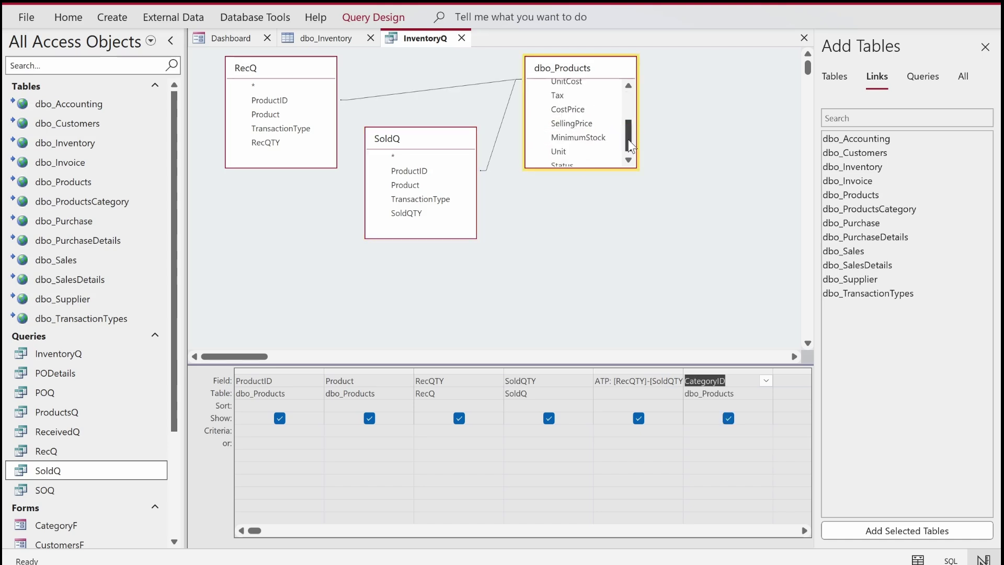
double_click(579, 123)
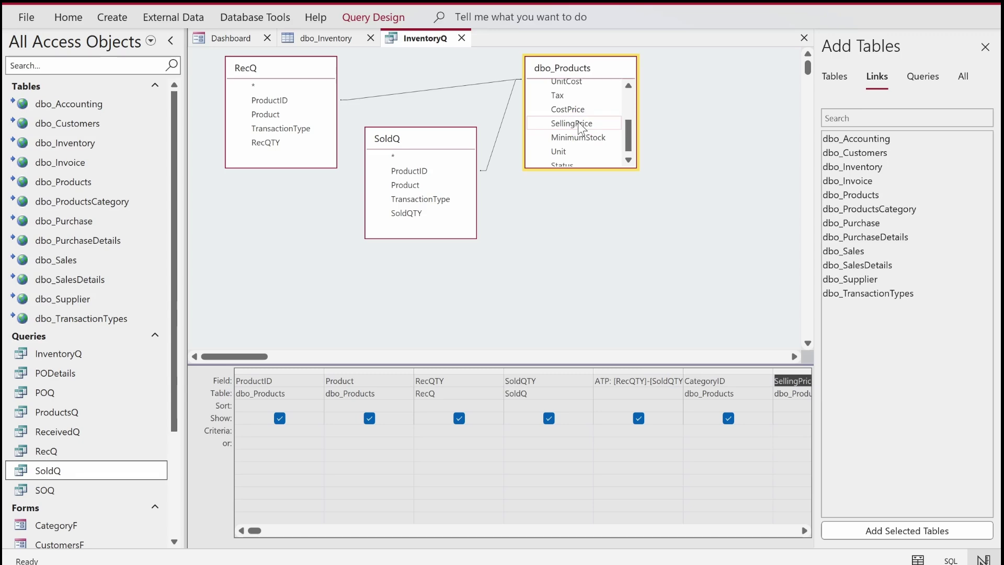
right_click(412, 36)
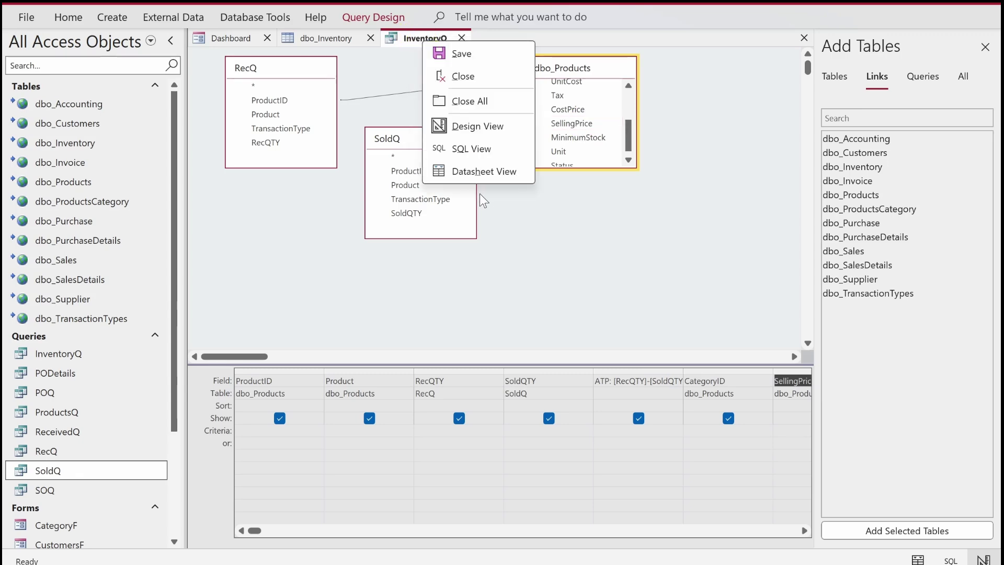
left_click(480, 173)
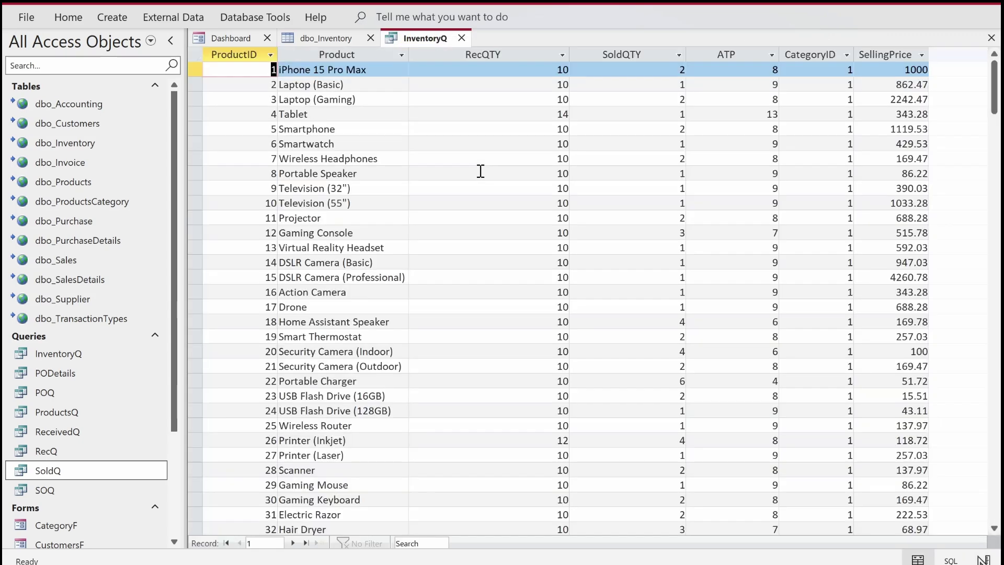